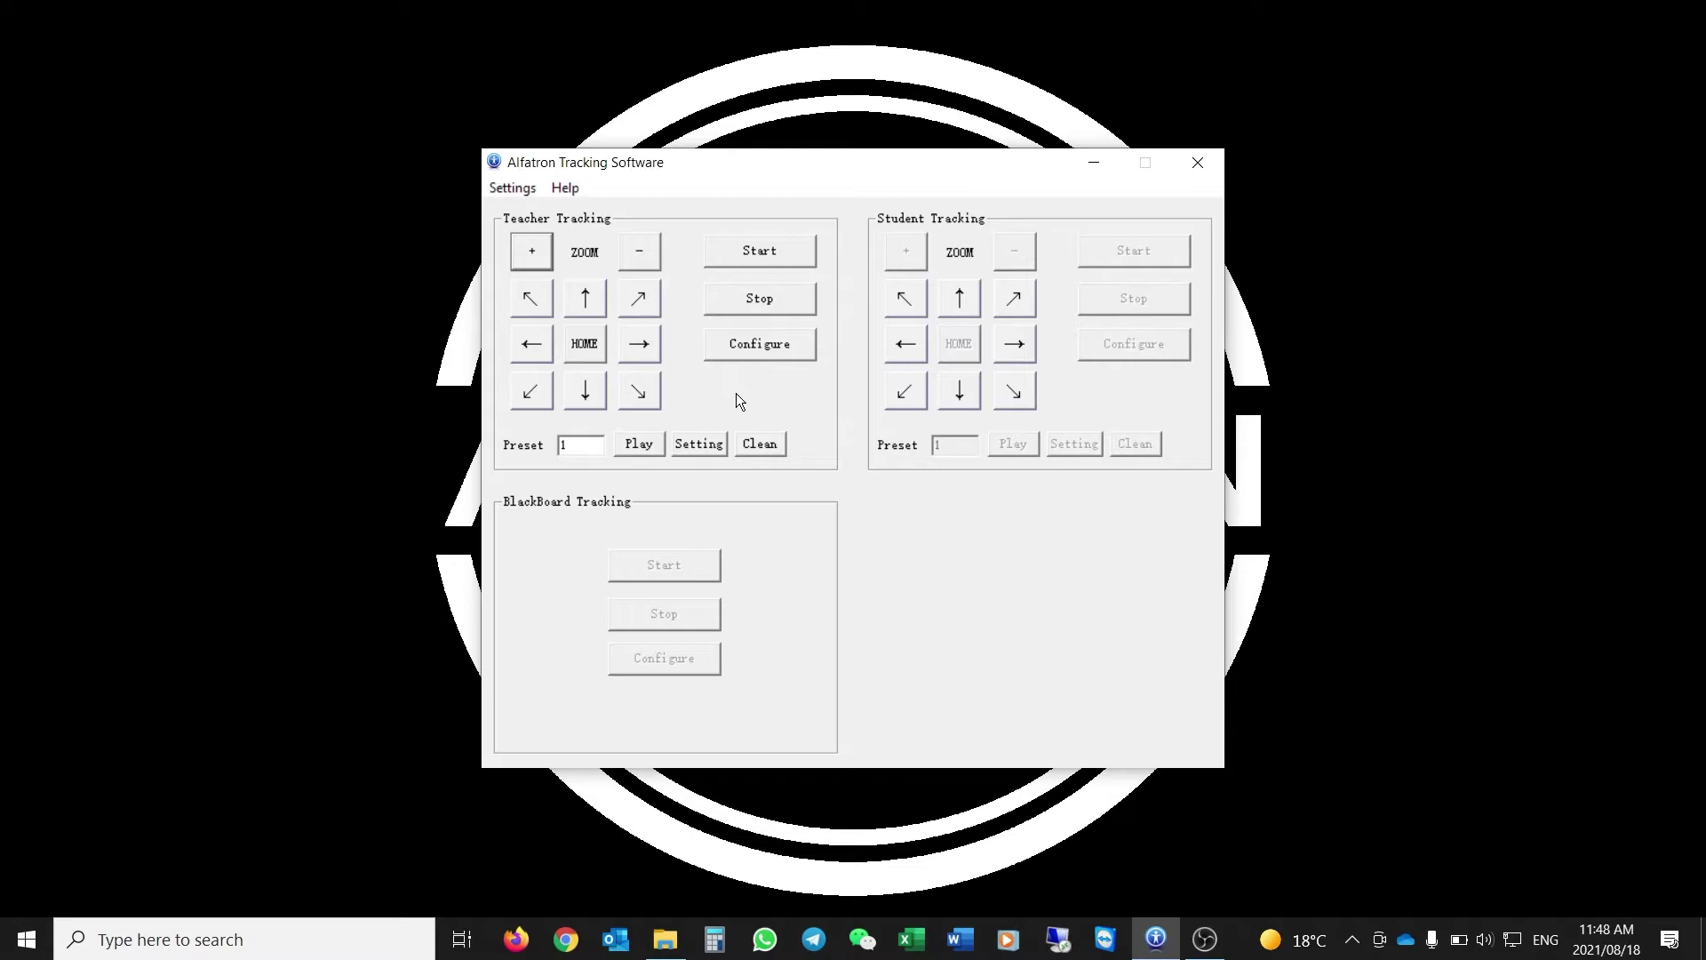
In the camera IP settings, choose 192.168.2.146 as the local address and search for cameras
left_click(518, 192)
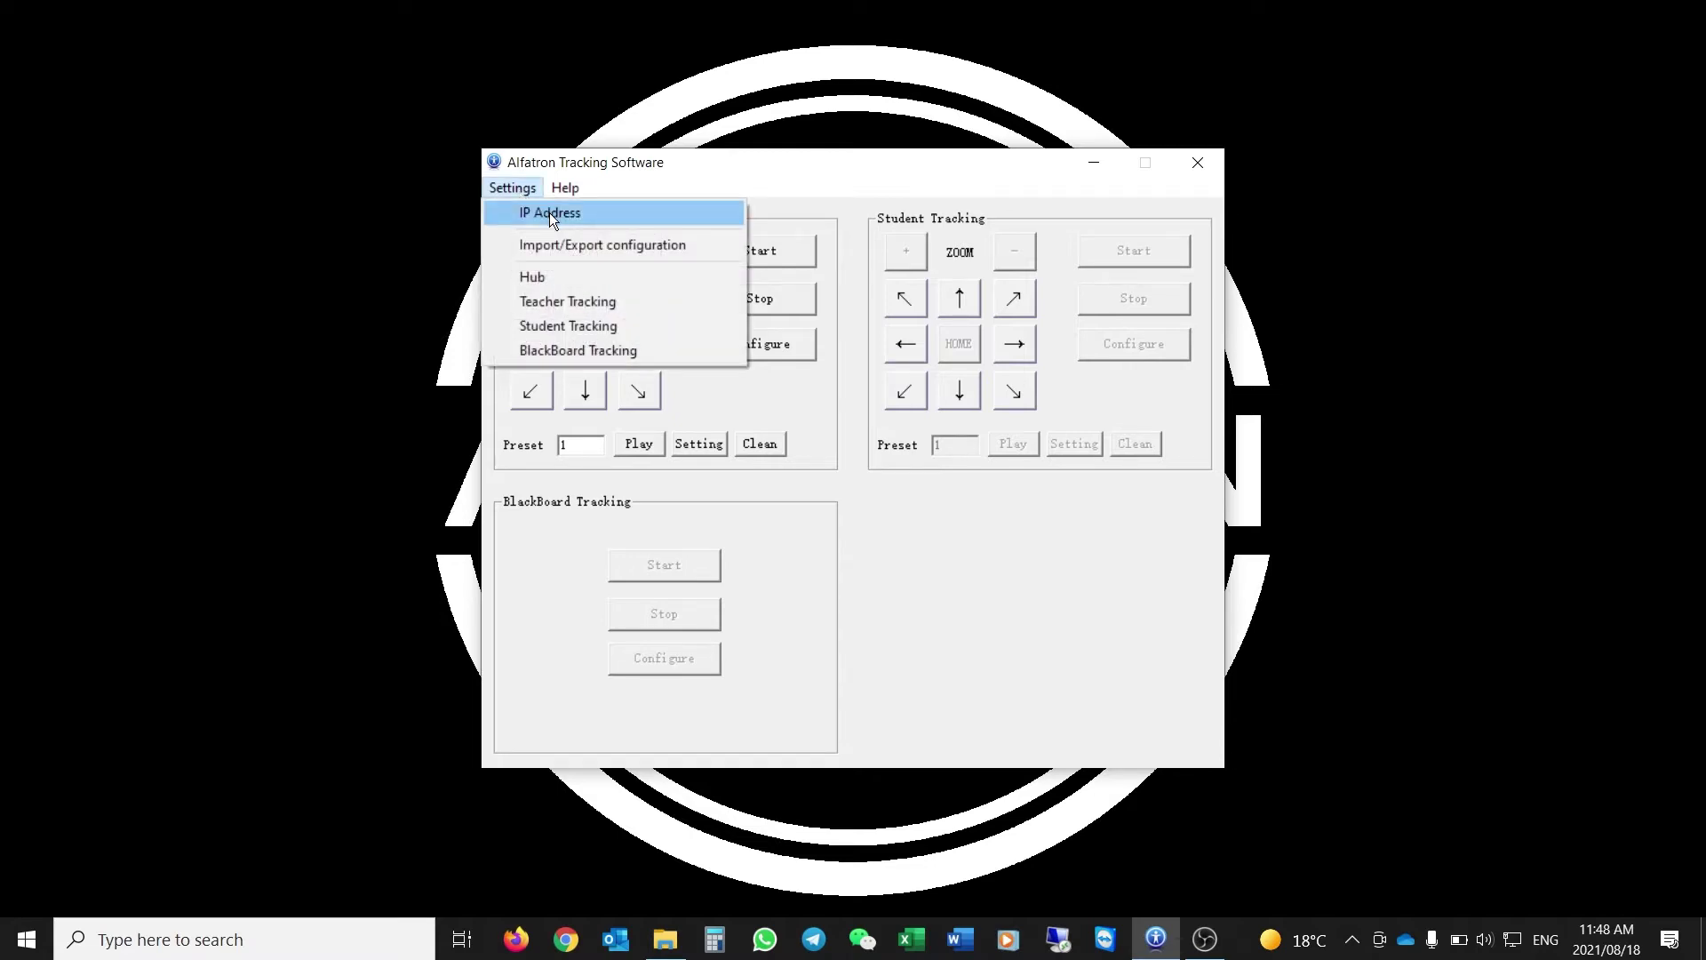
left_click(549, 213)
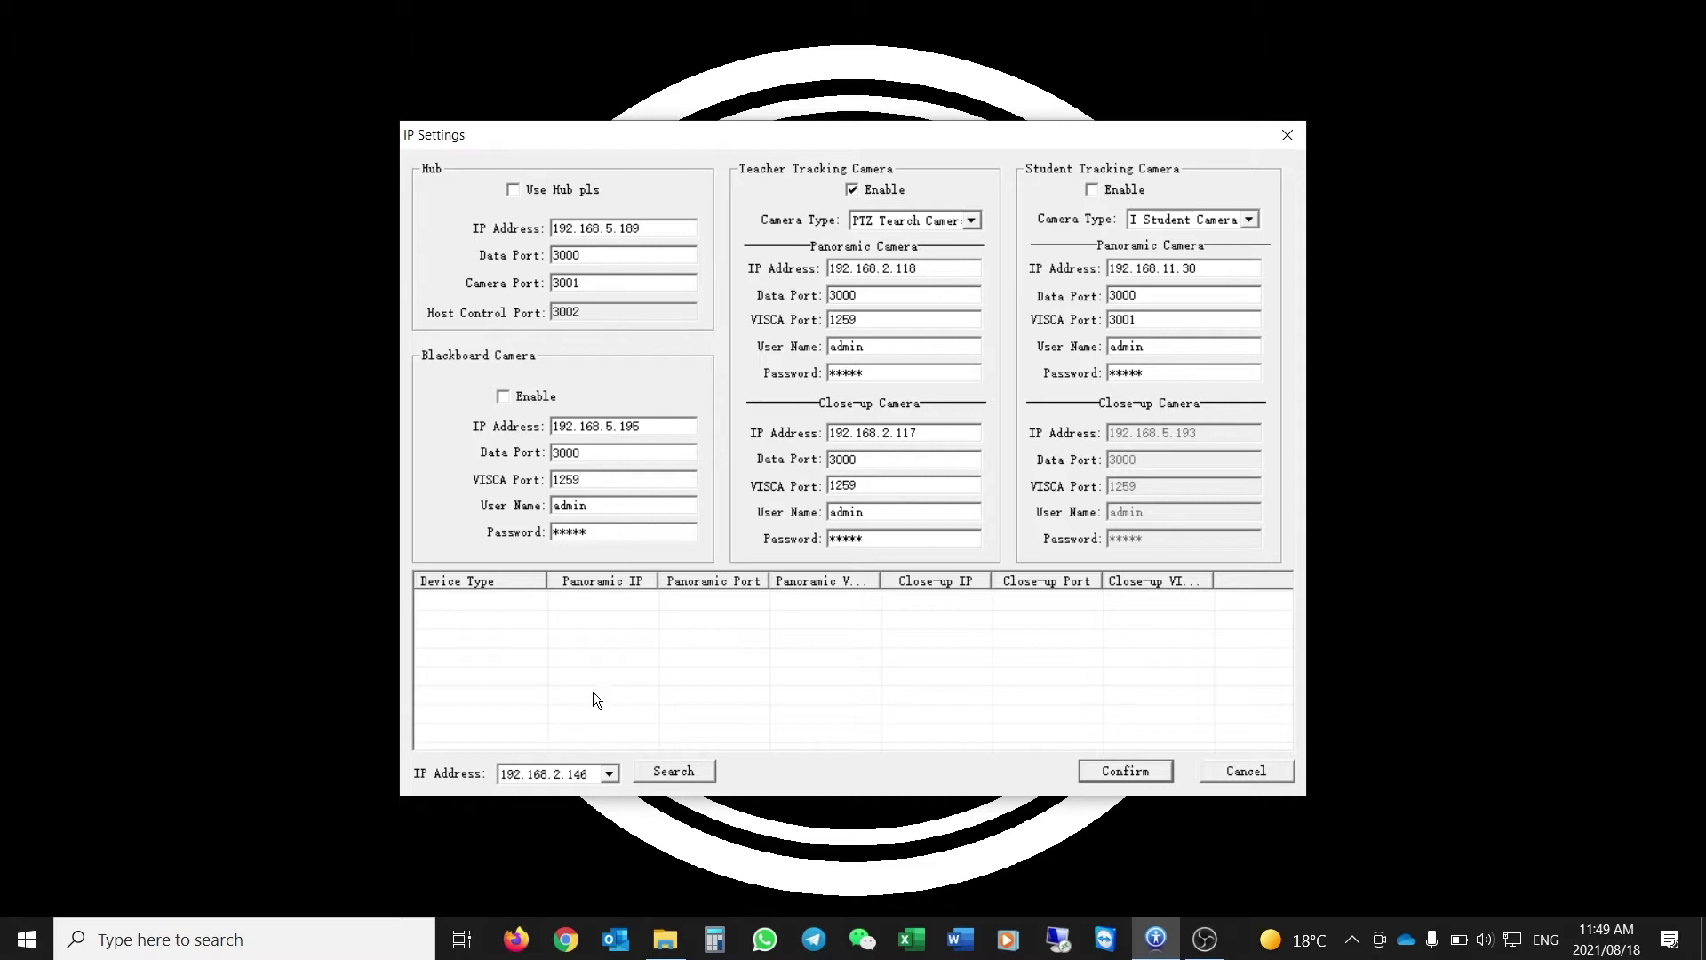
left_click(613, 777)
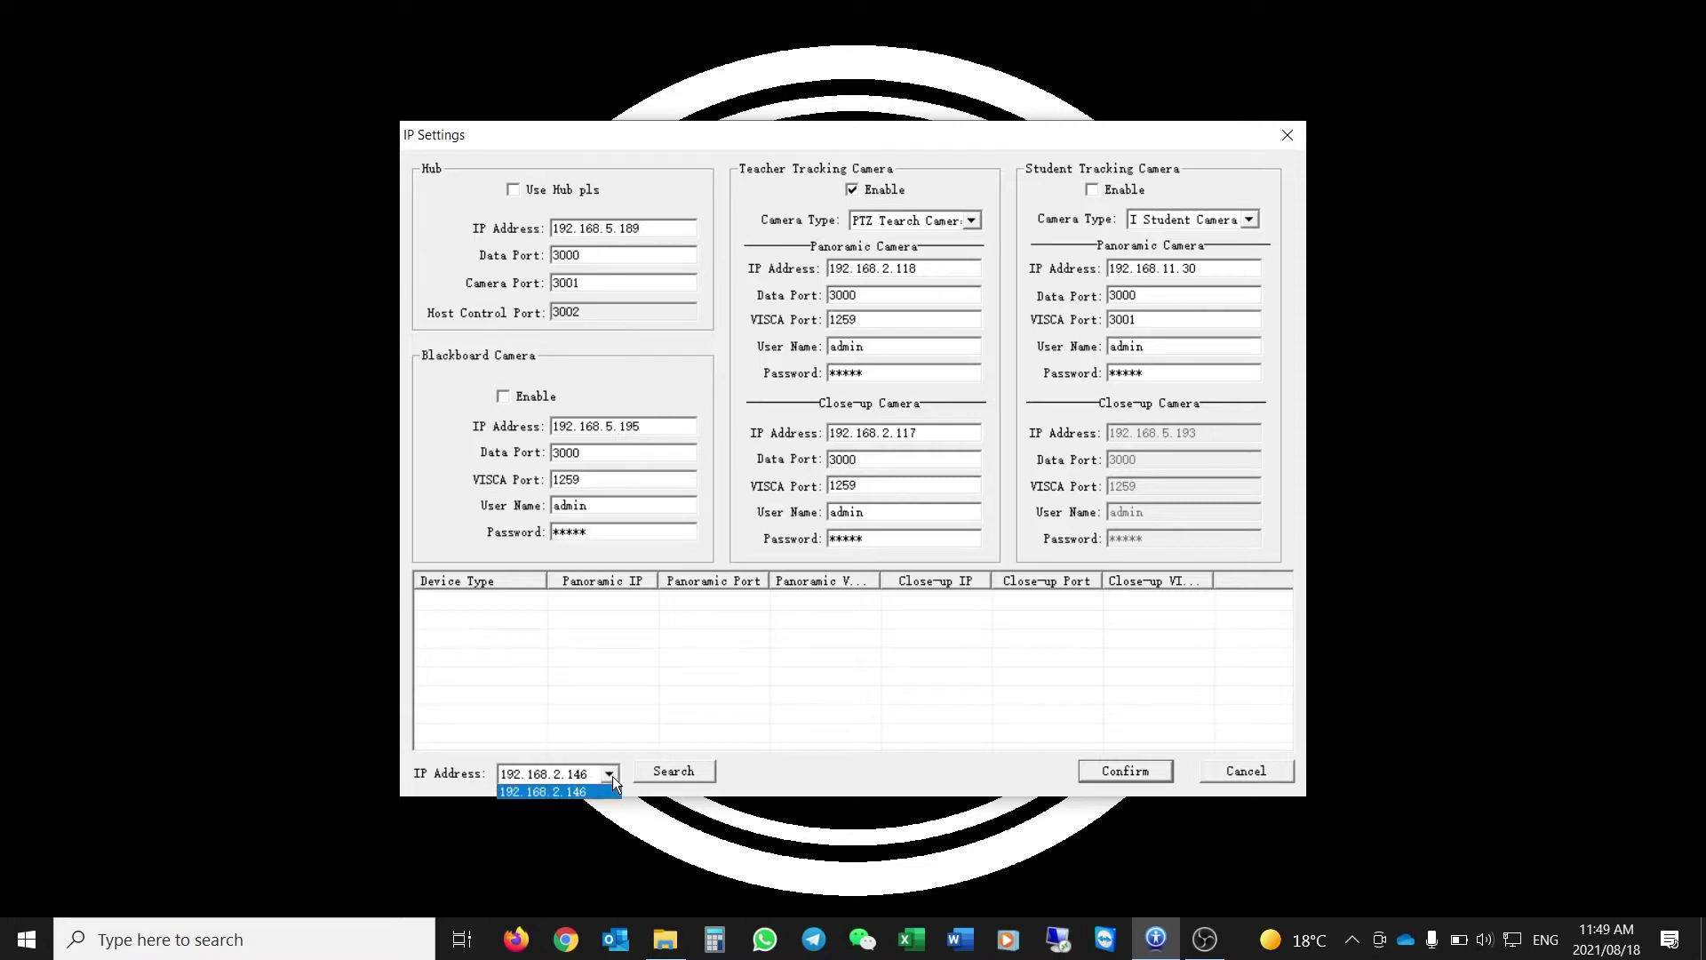
left_click(556, 792)
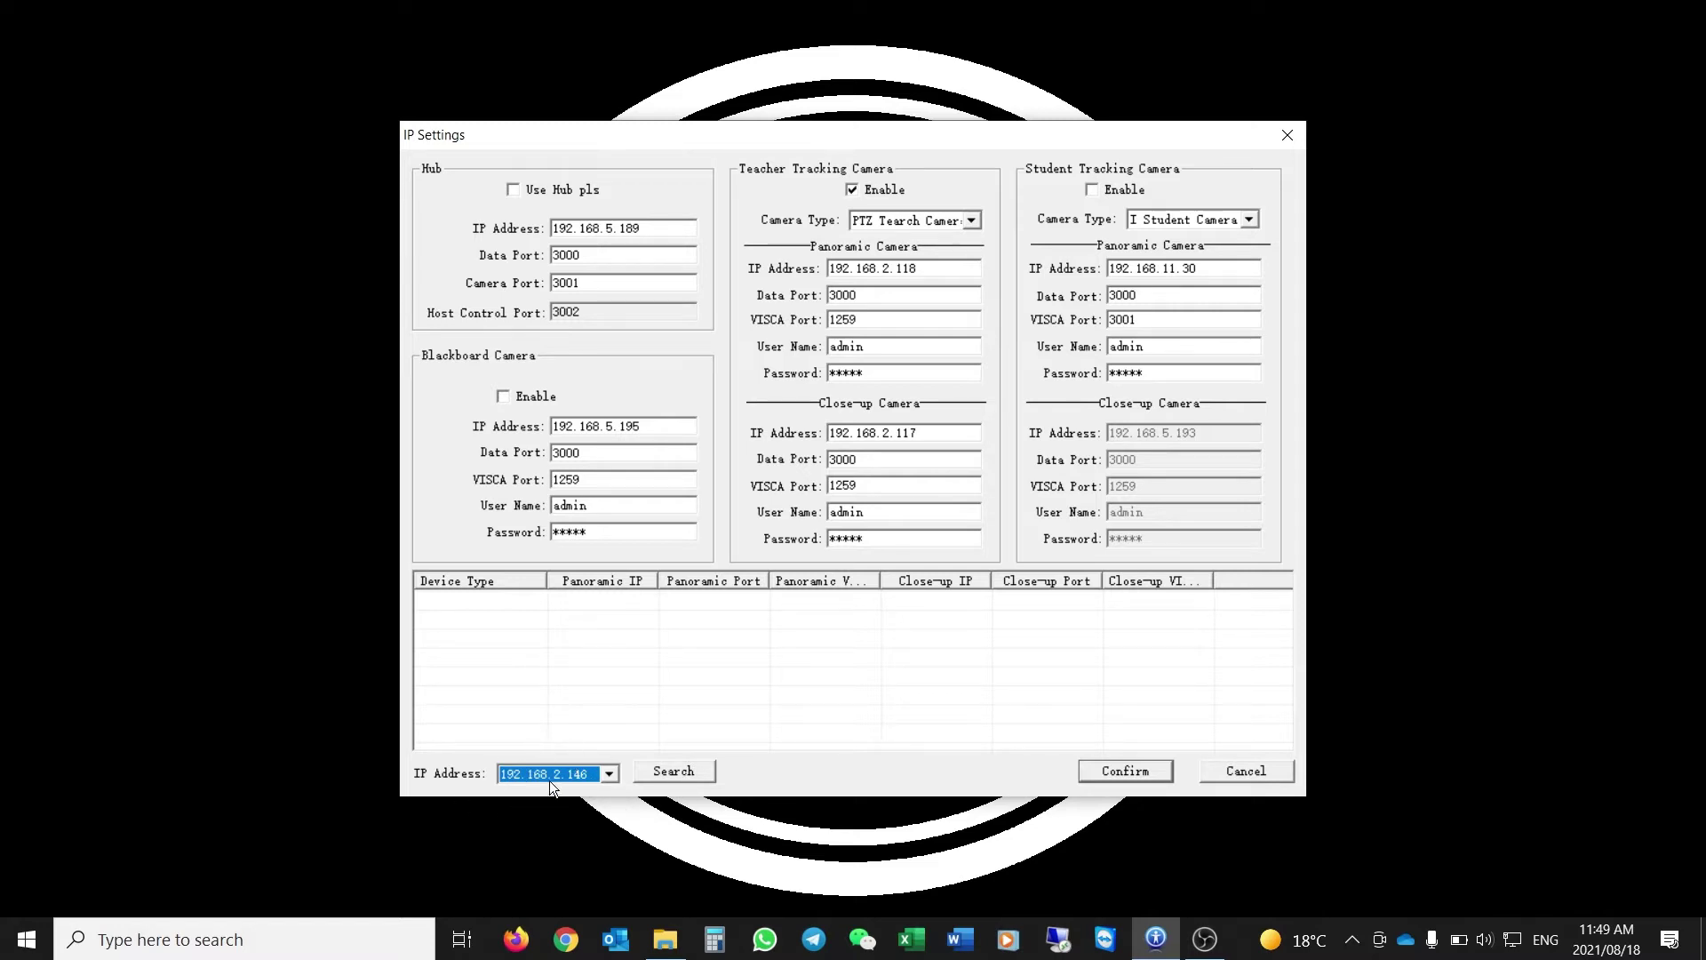
left_click(690, 773)
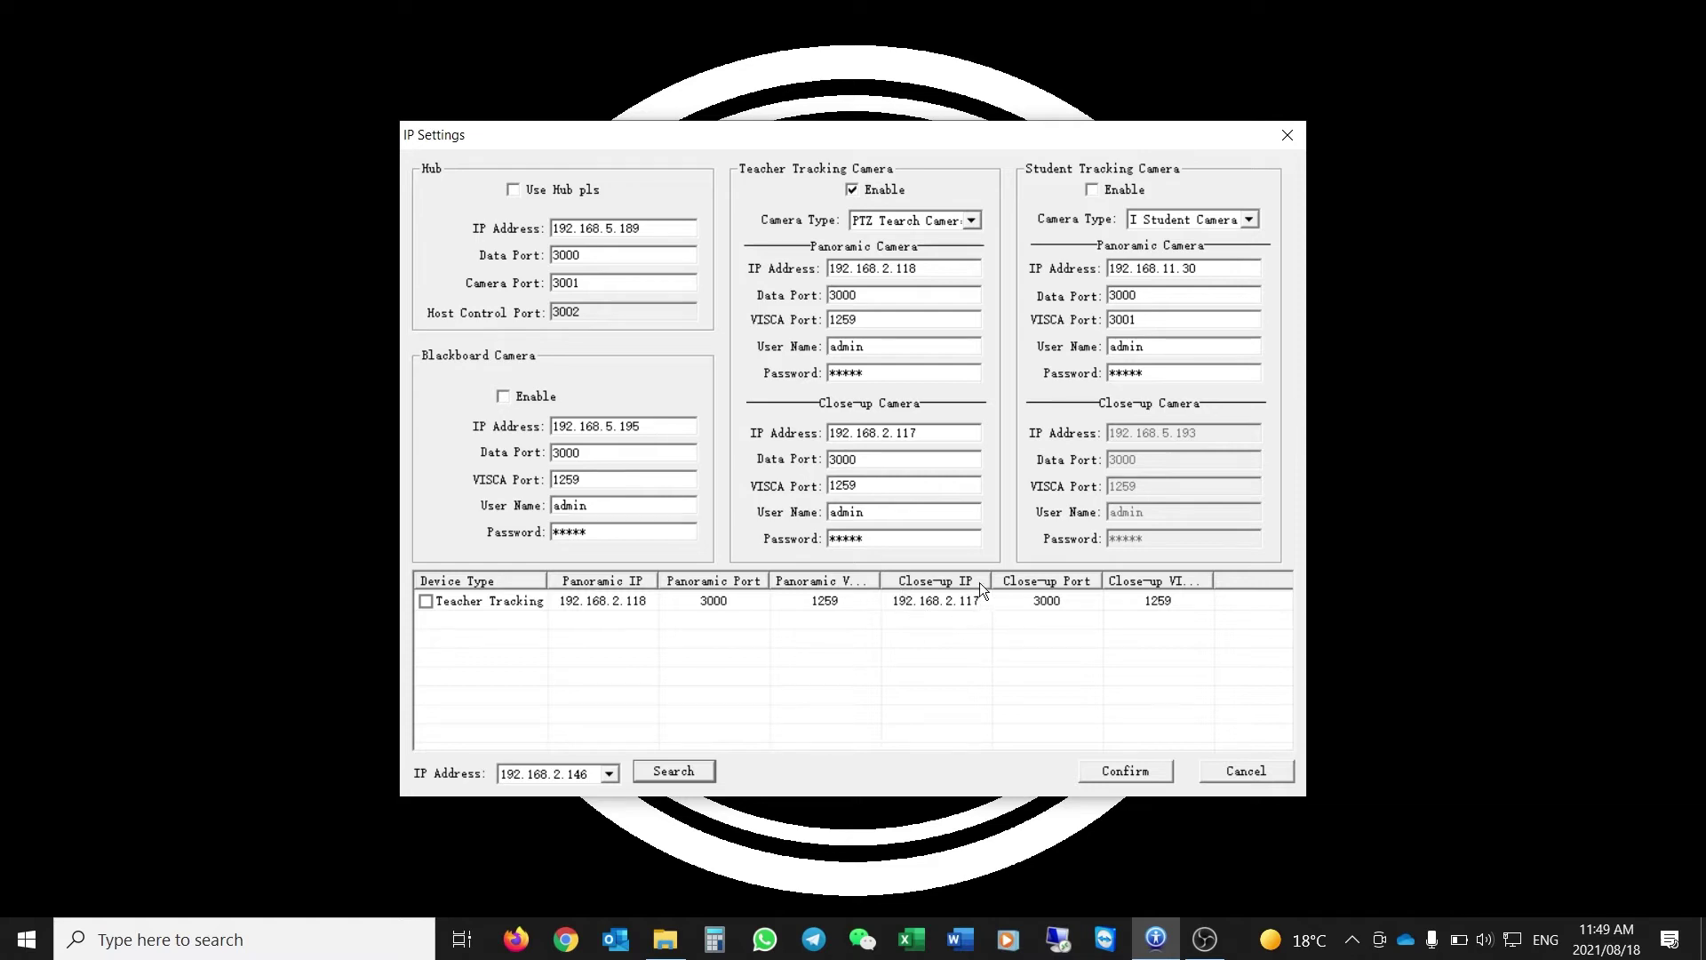
Tick the Teacher Tracking device found at panoramic 192.168.2.118 and close-up 192.168.2.117
left_click(426, 603)
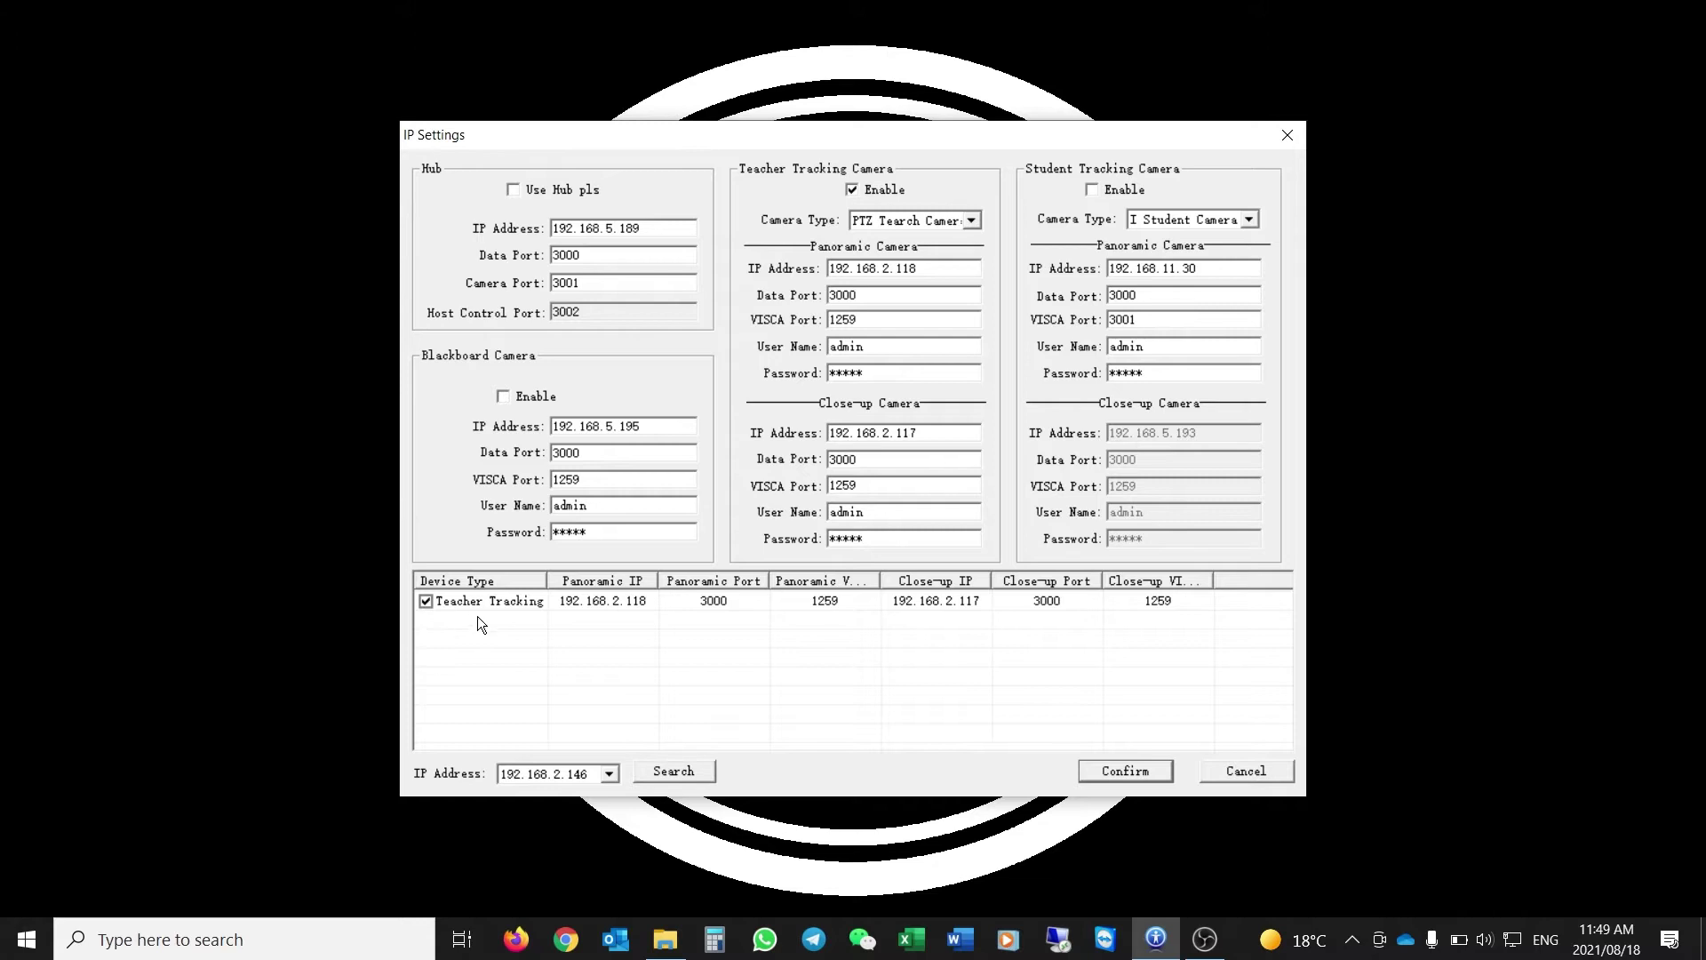
Confirm the IP settings for the ticked Teacher Tracking device
left_click(1108, 769)
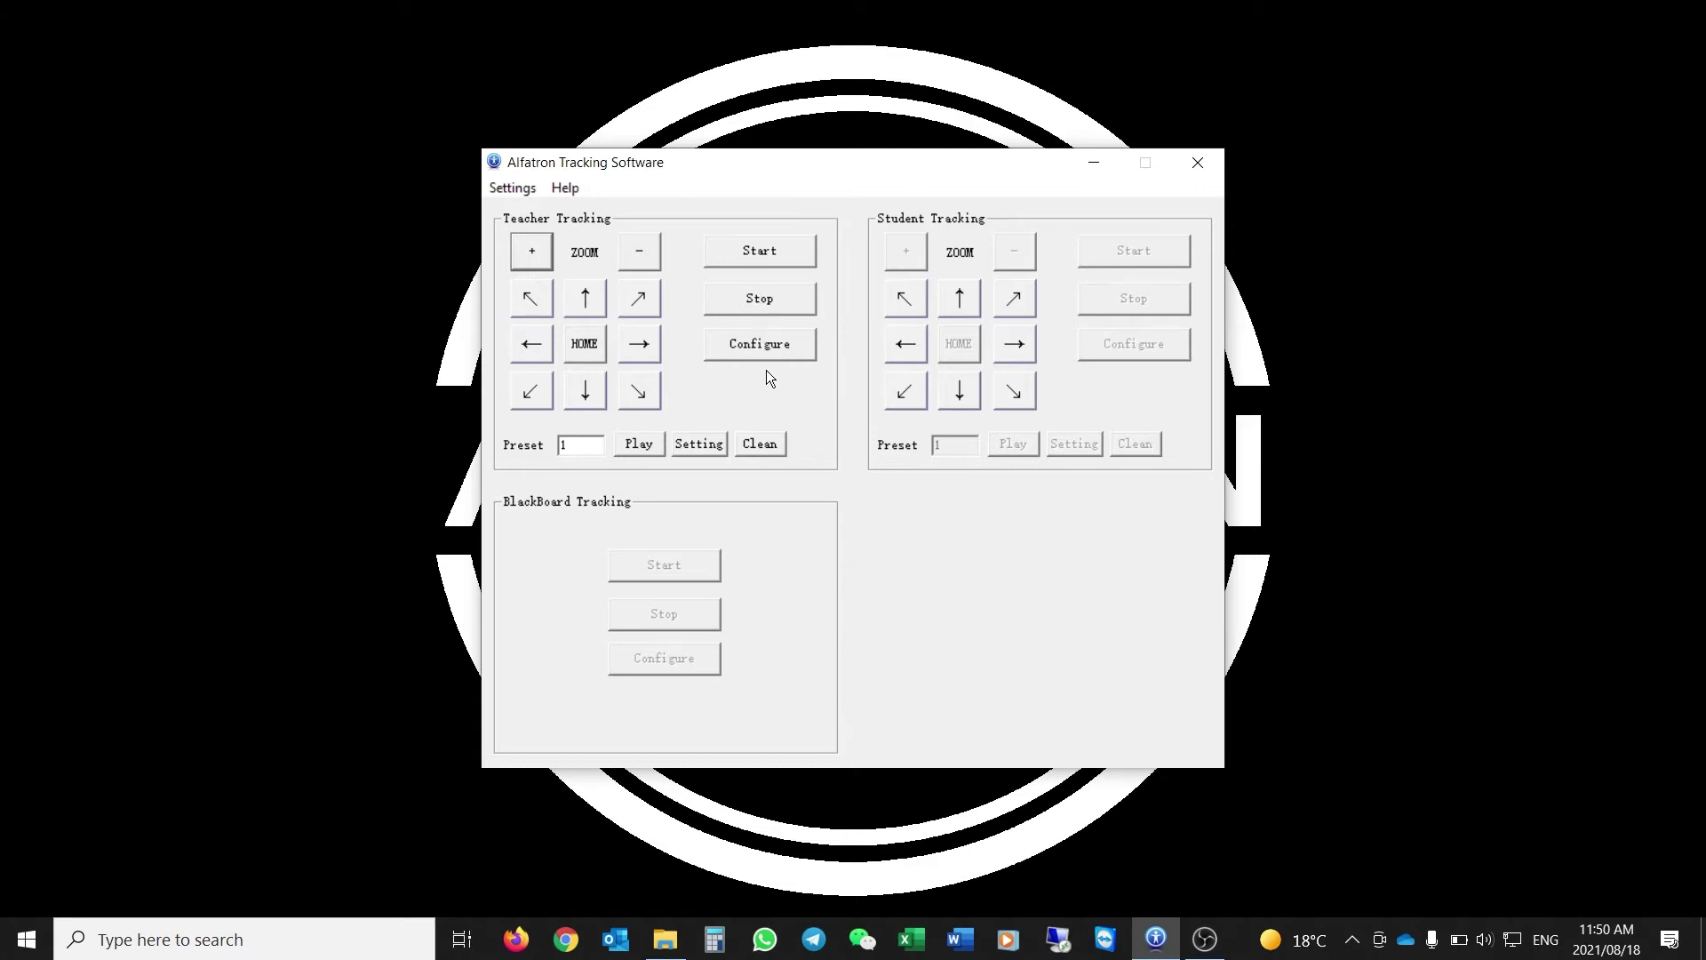
Stop teacher tracking and open its configuration window with the close-up and panoramic feeds
left_click(764, 303)
left_click(761, 350)
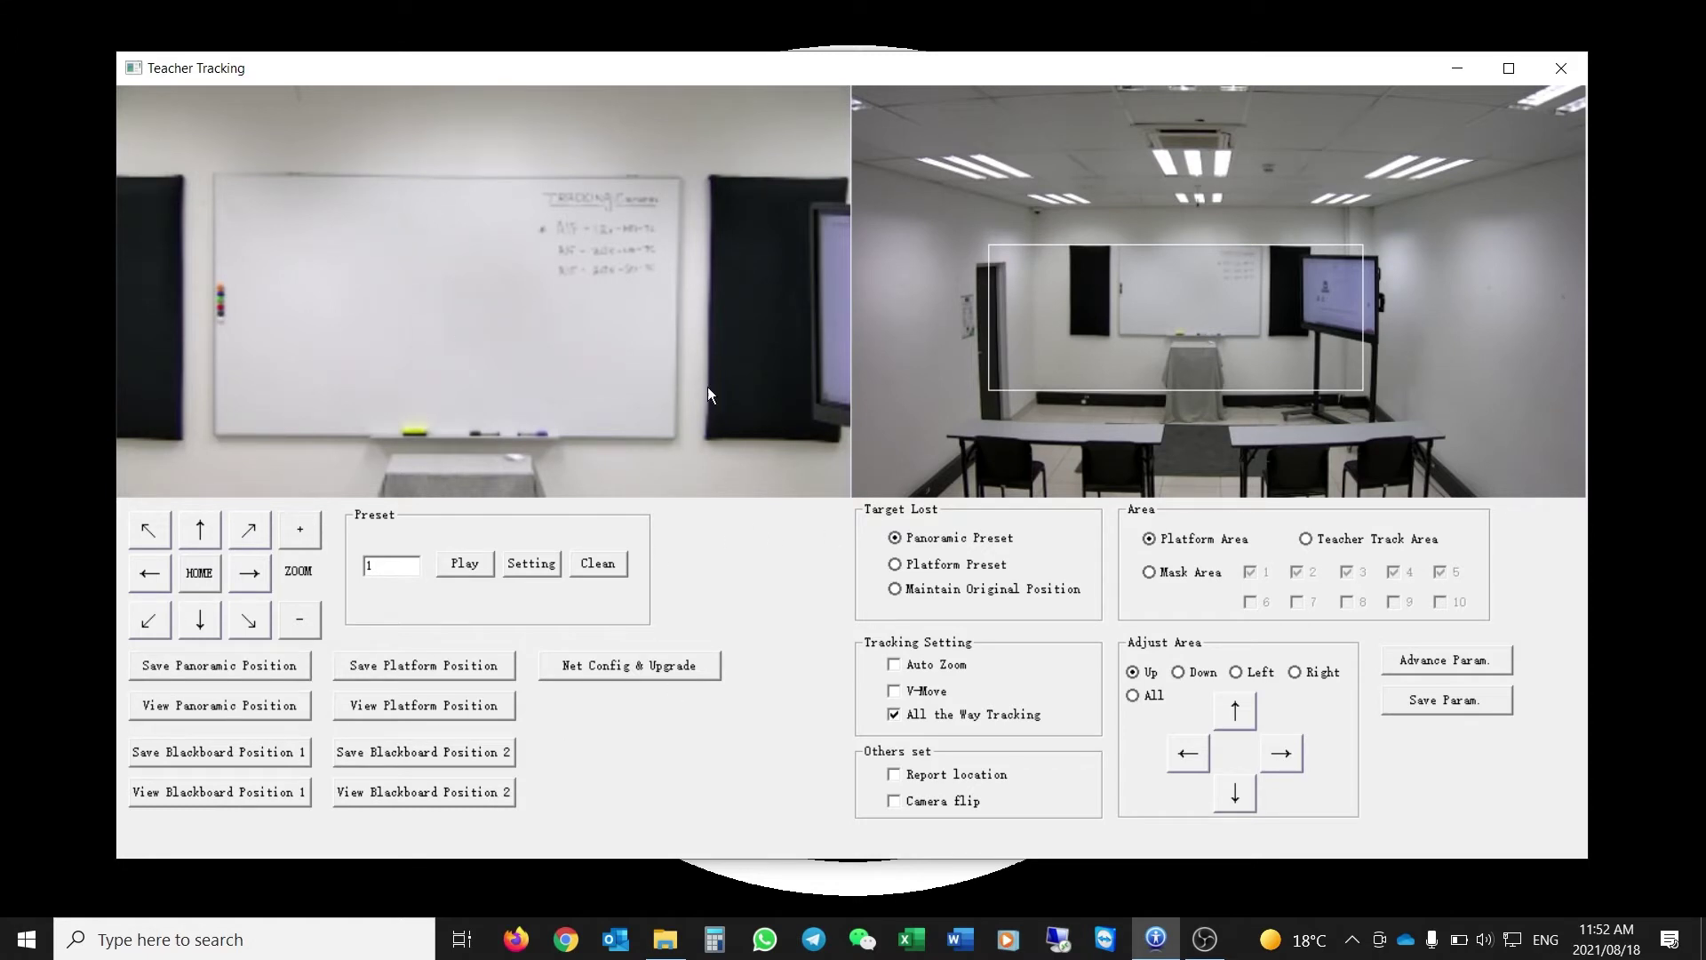
Test the close-up camera from its panoramic position with zoom and tilt adjustments
left_click(185, 706)
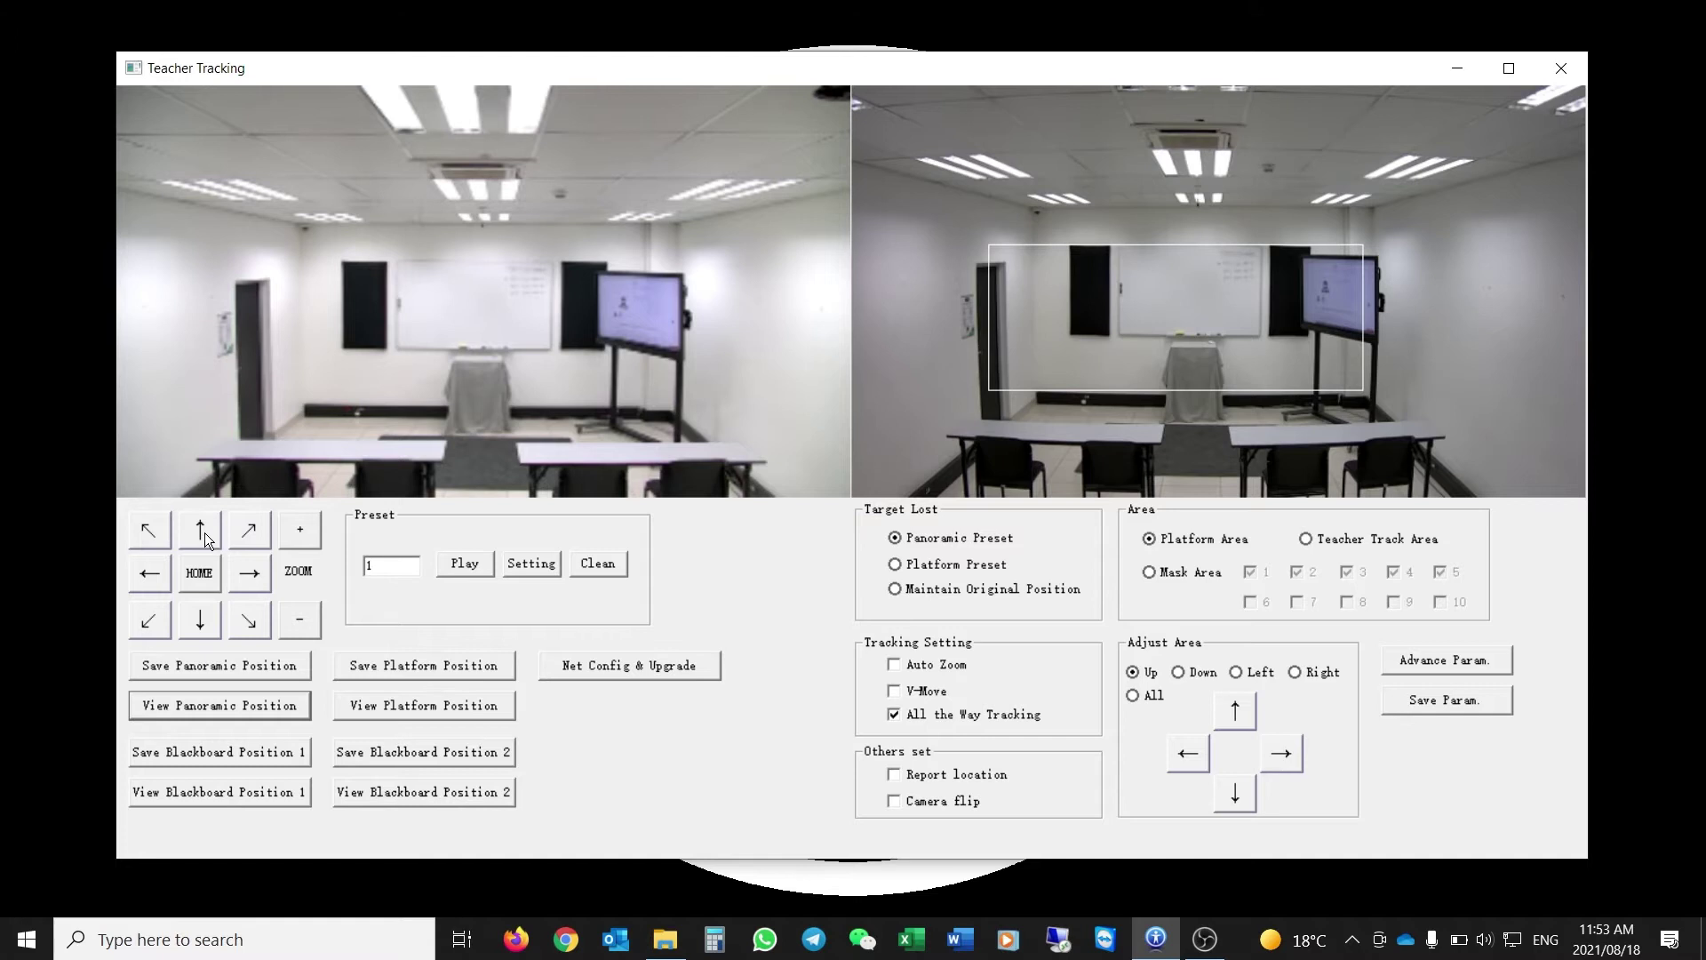
left_click(300, 531)
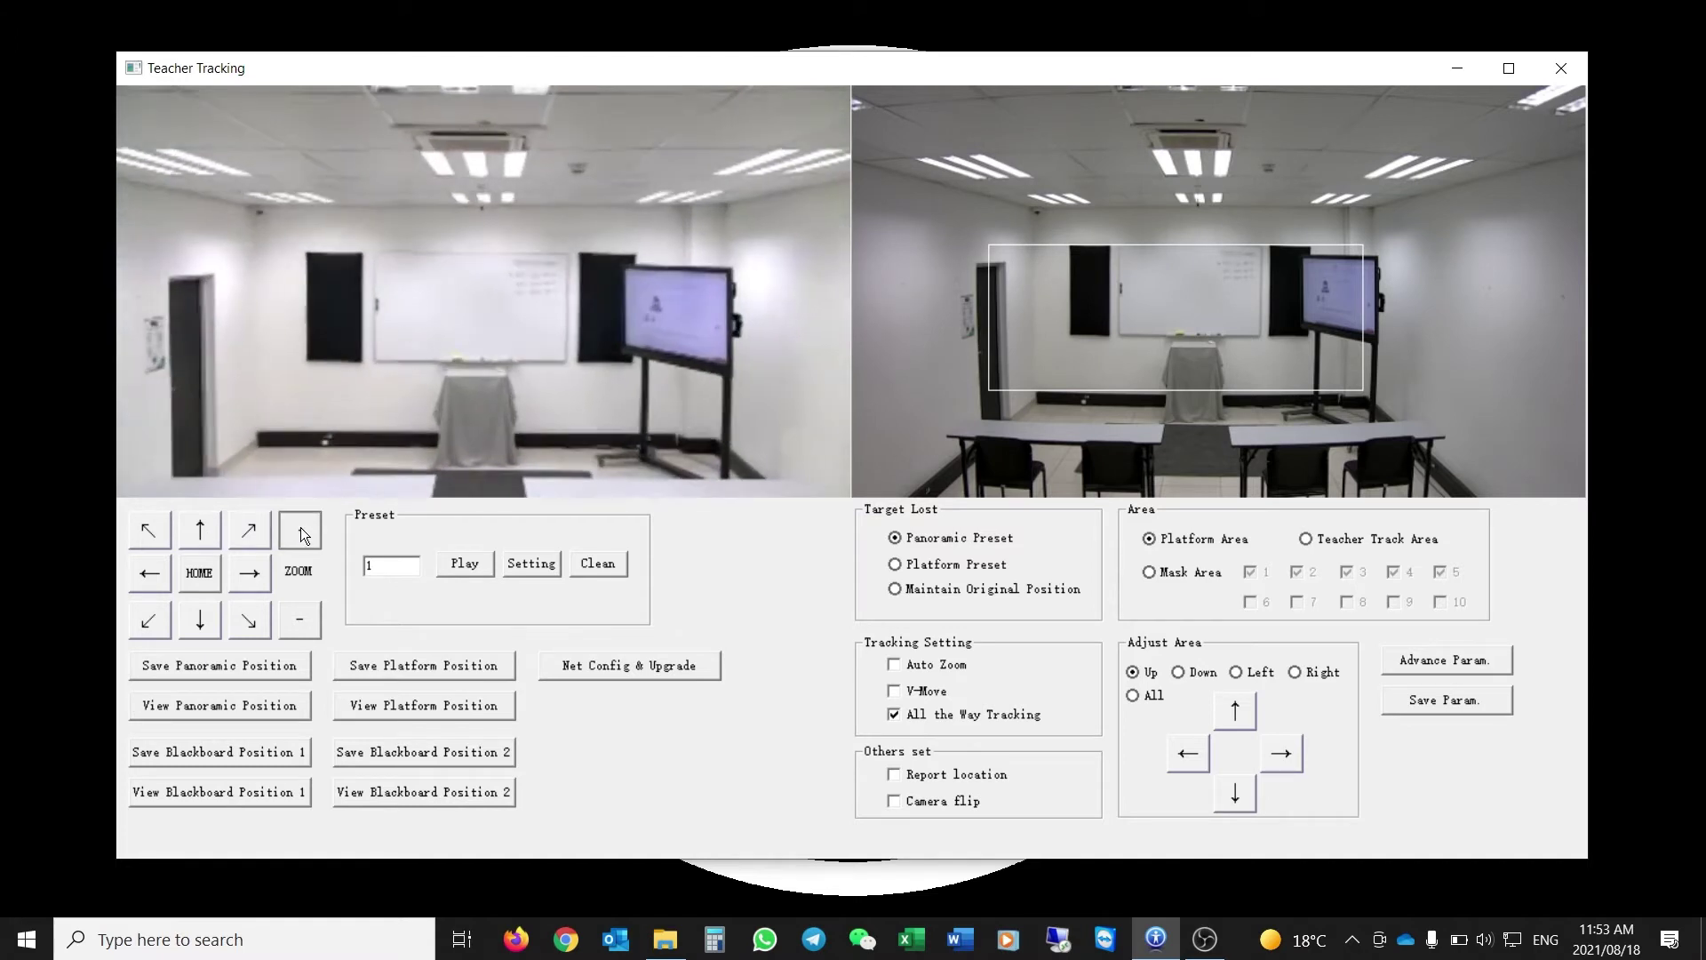
left_click(207, 620)
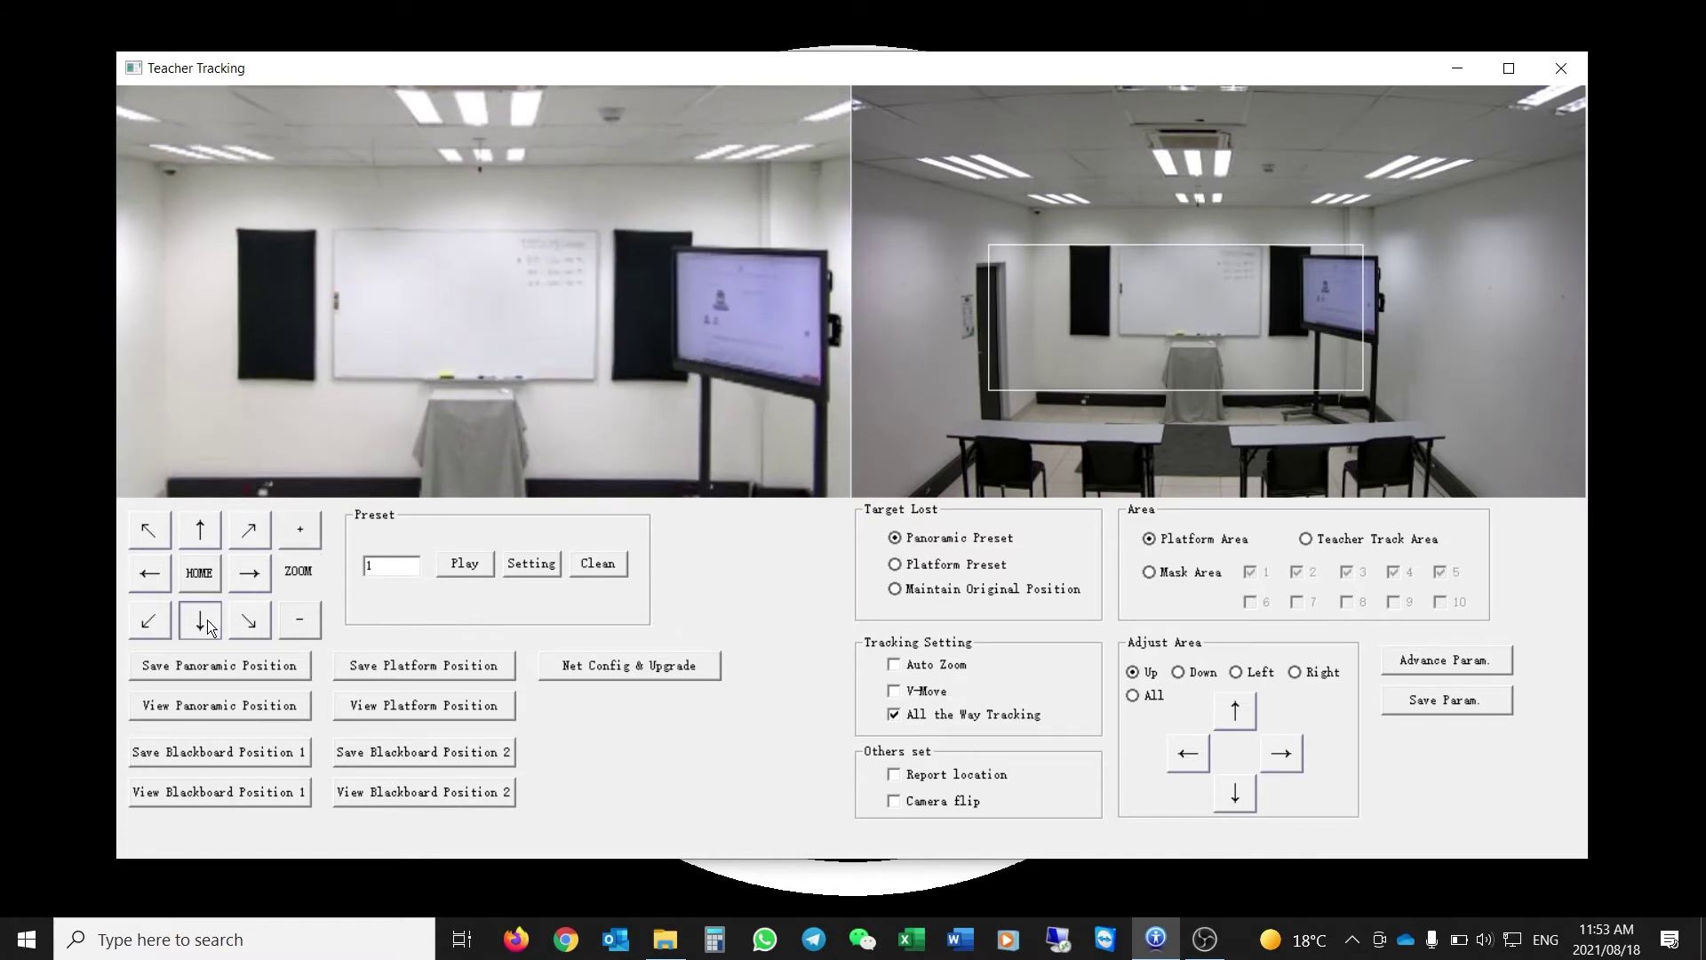
left_click(297, 621)
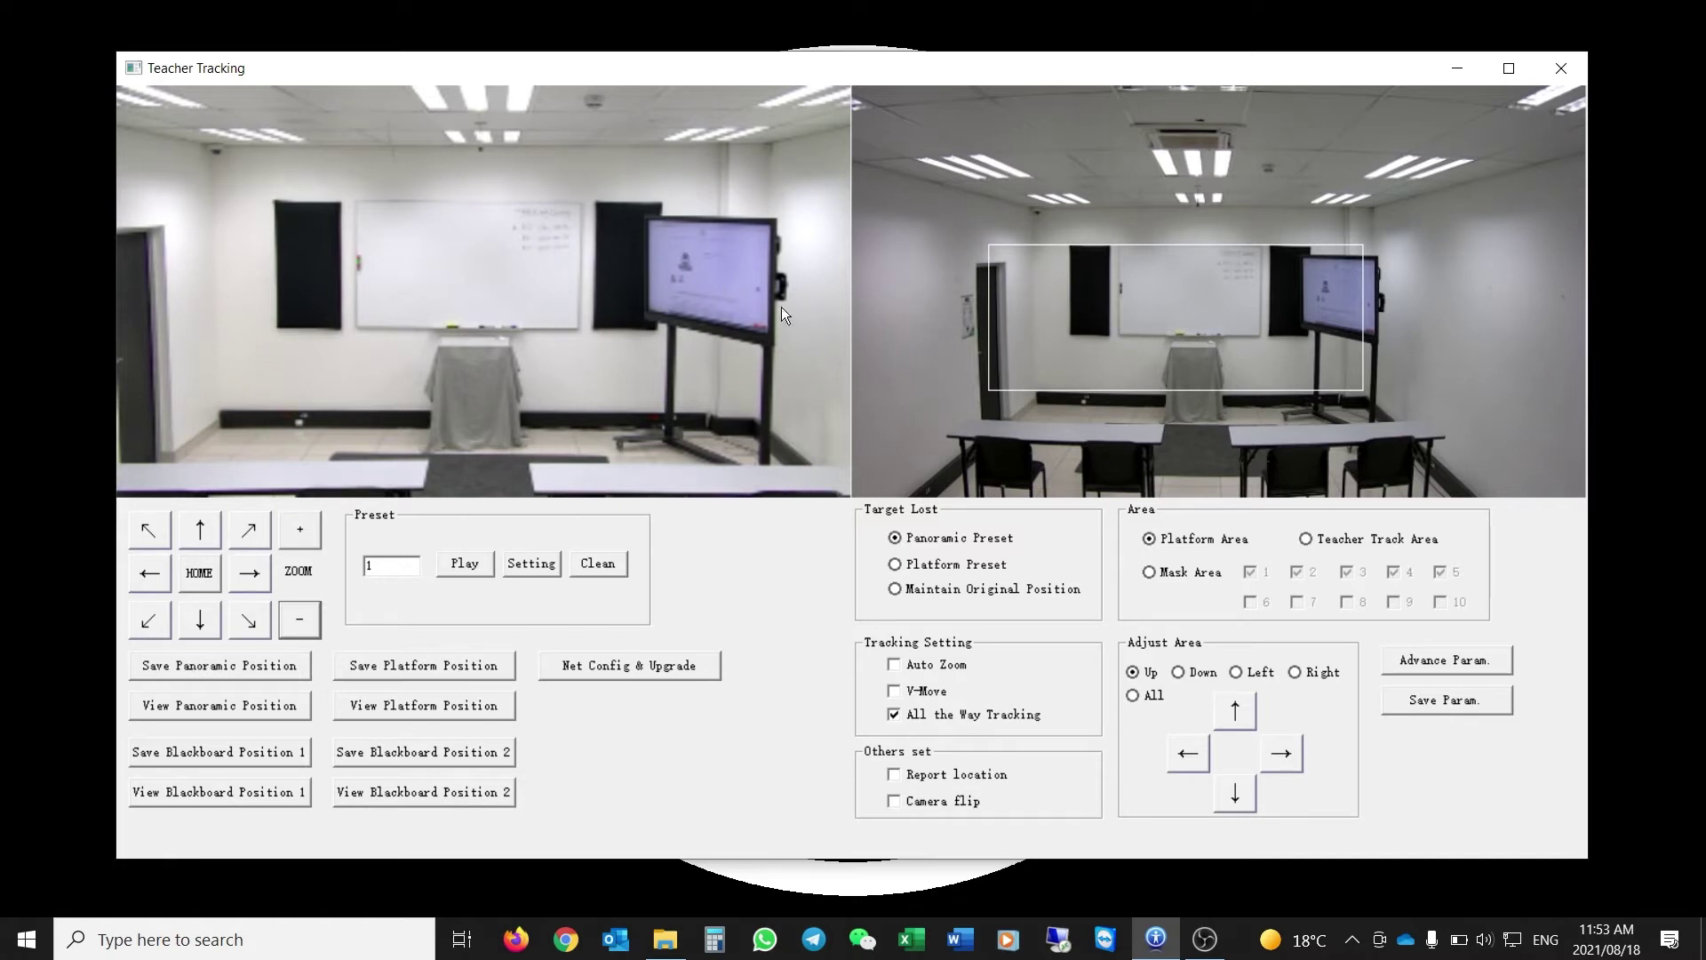
left_click(240, 708)
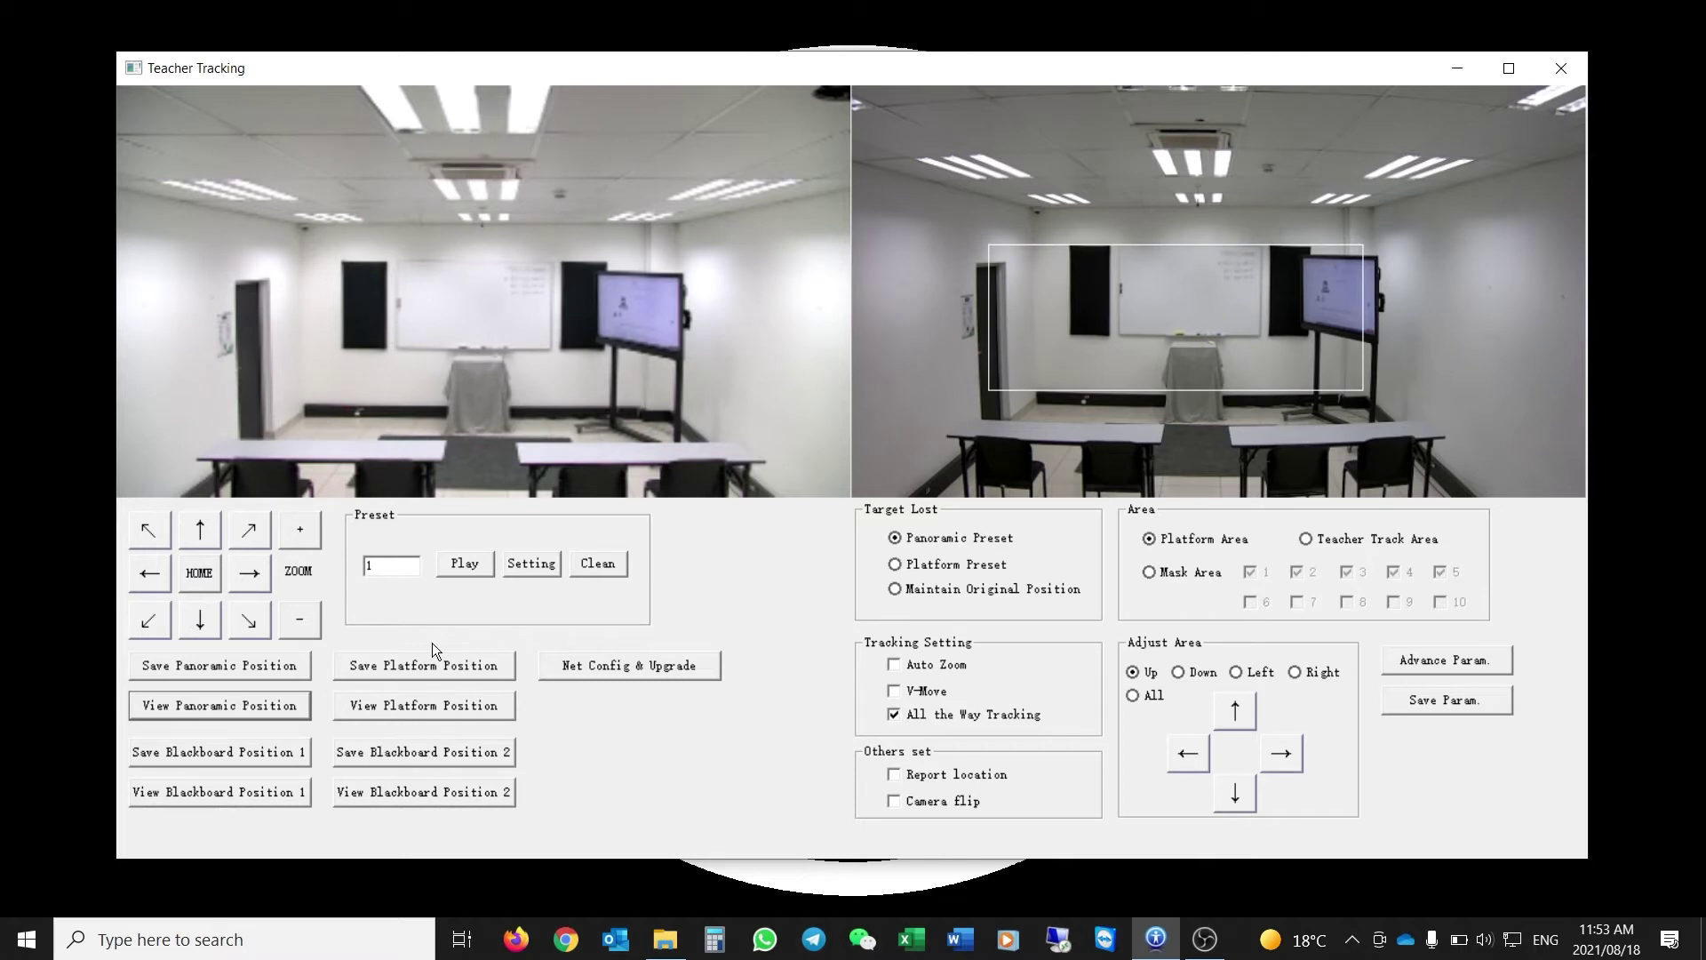
Pan, tilt and zoom out to frame the whiteboard, then go to the platform position
left_click(386, 710)
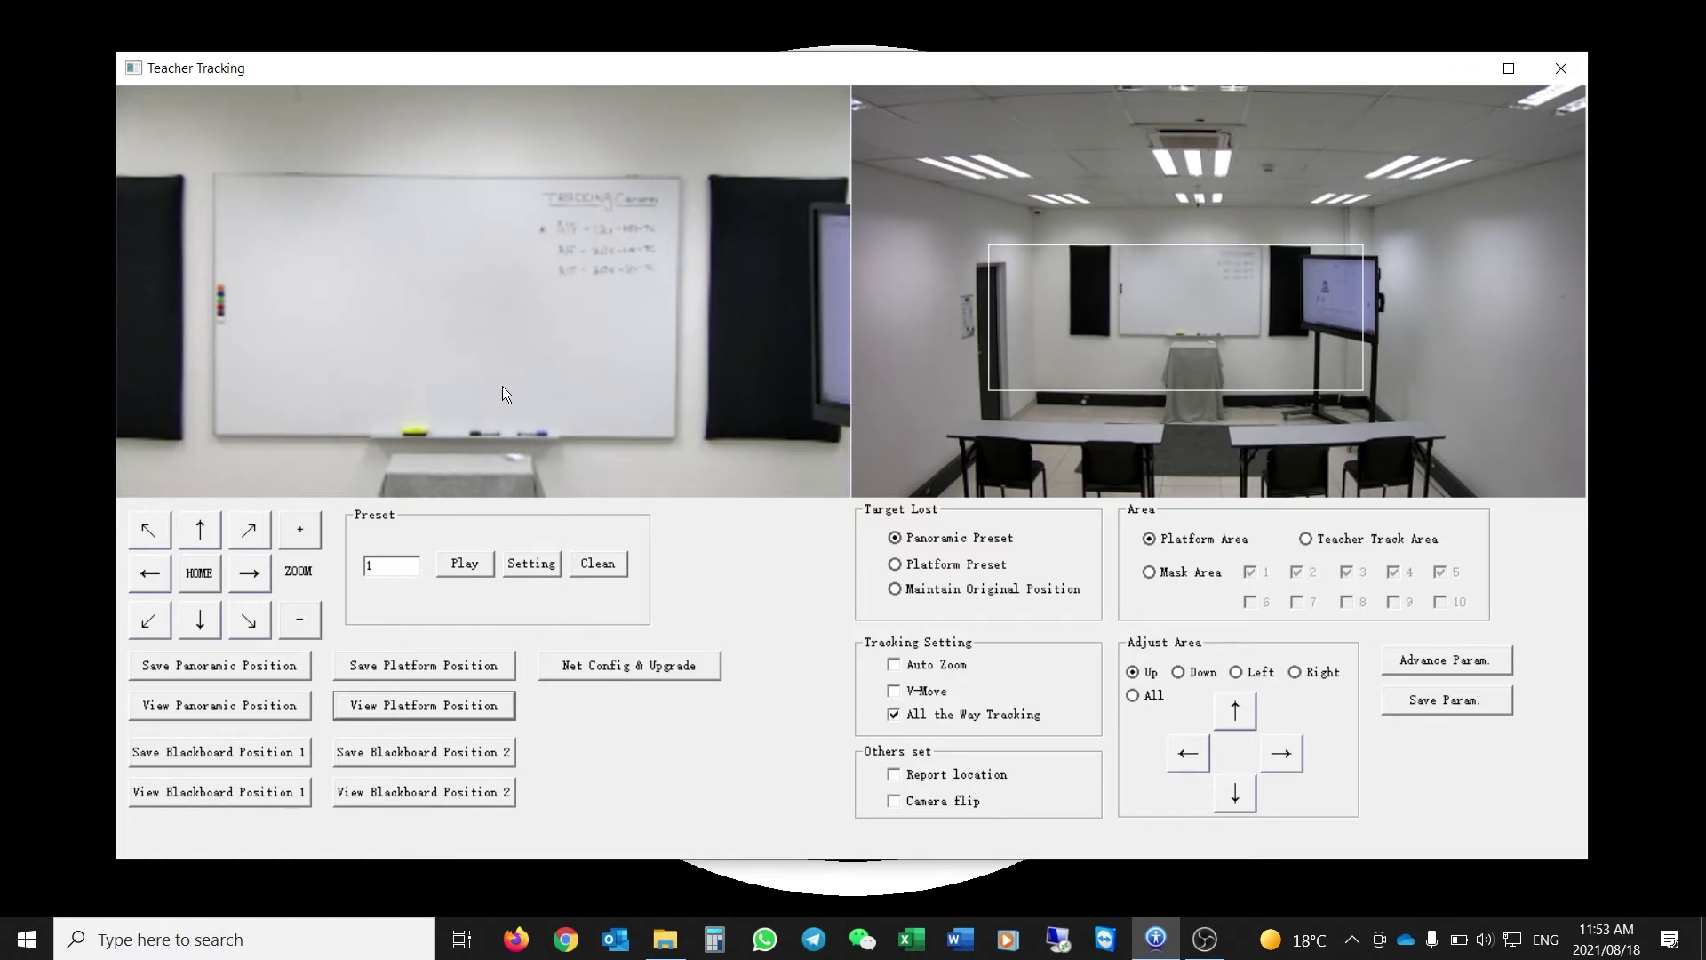
left_click(202, 627)
left_click(159, 572)
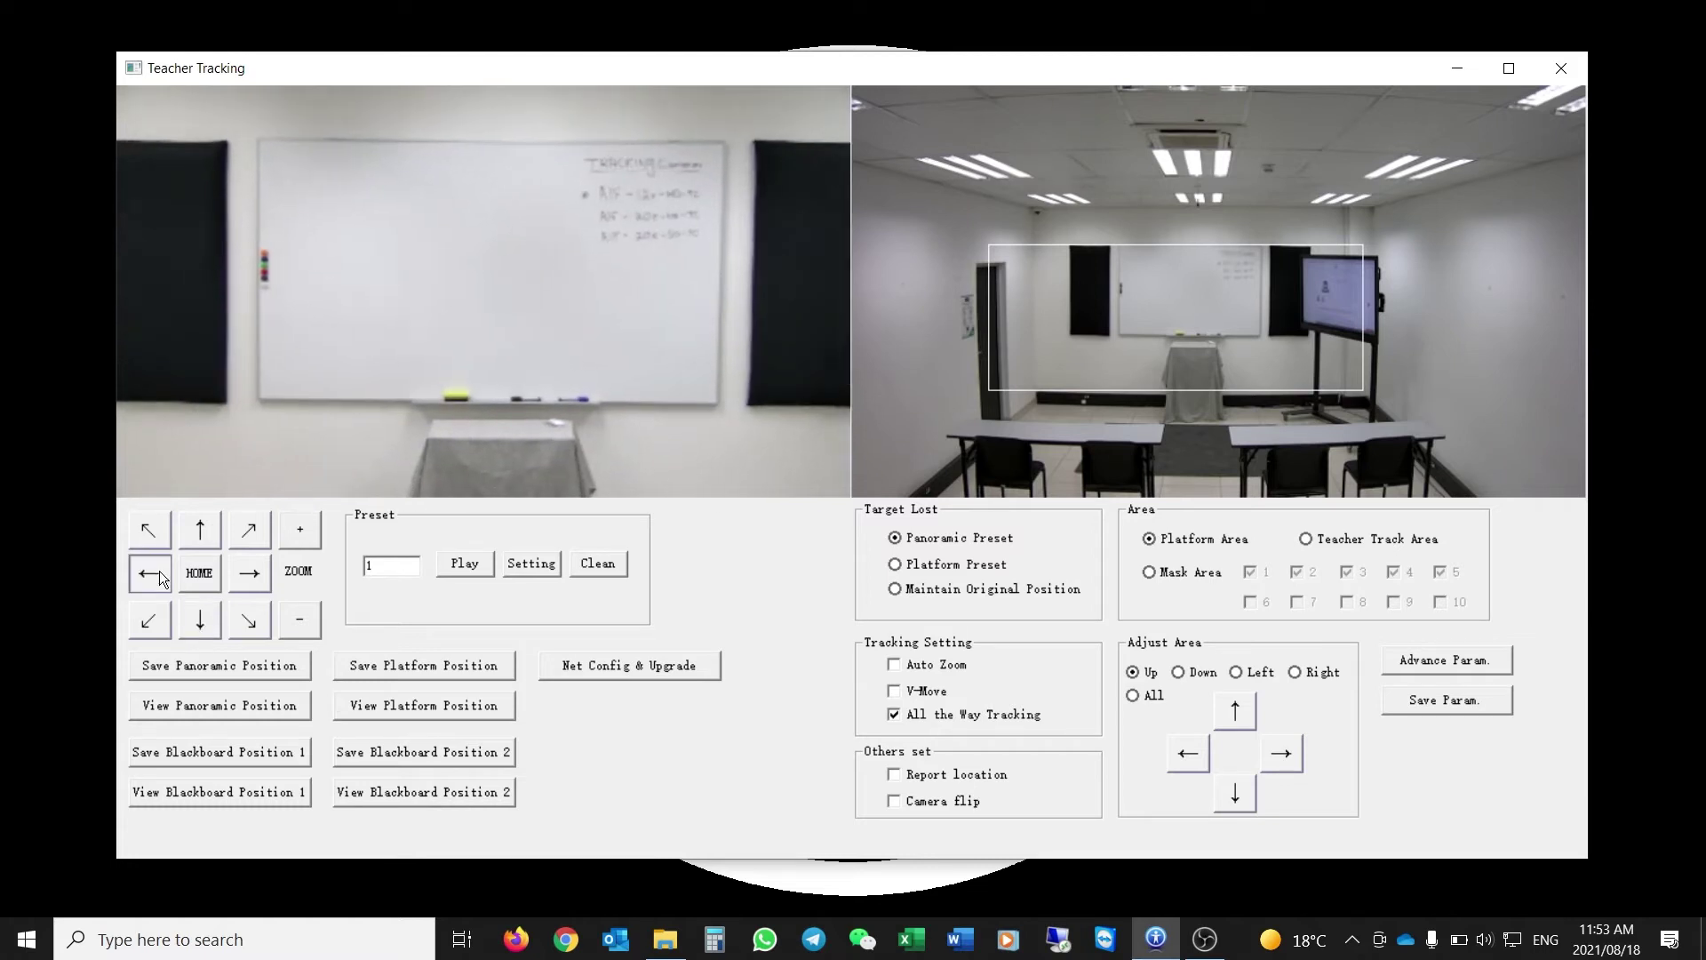
left_click(203, 527)
left_click(248, 570)
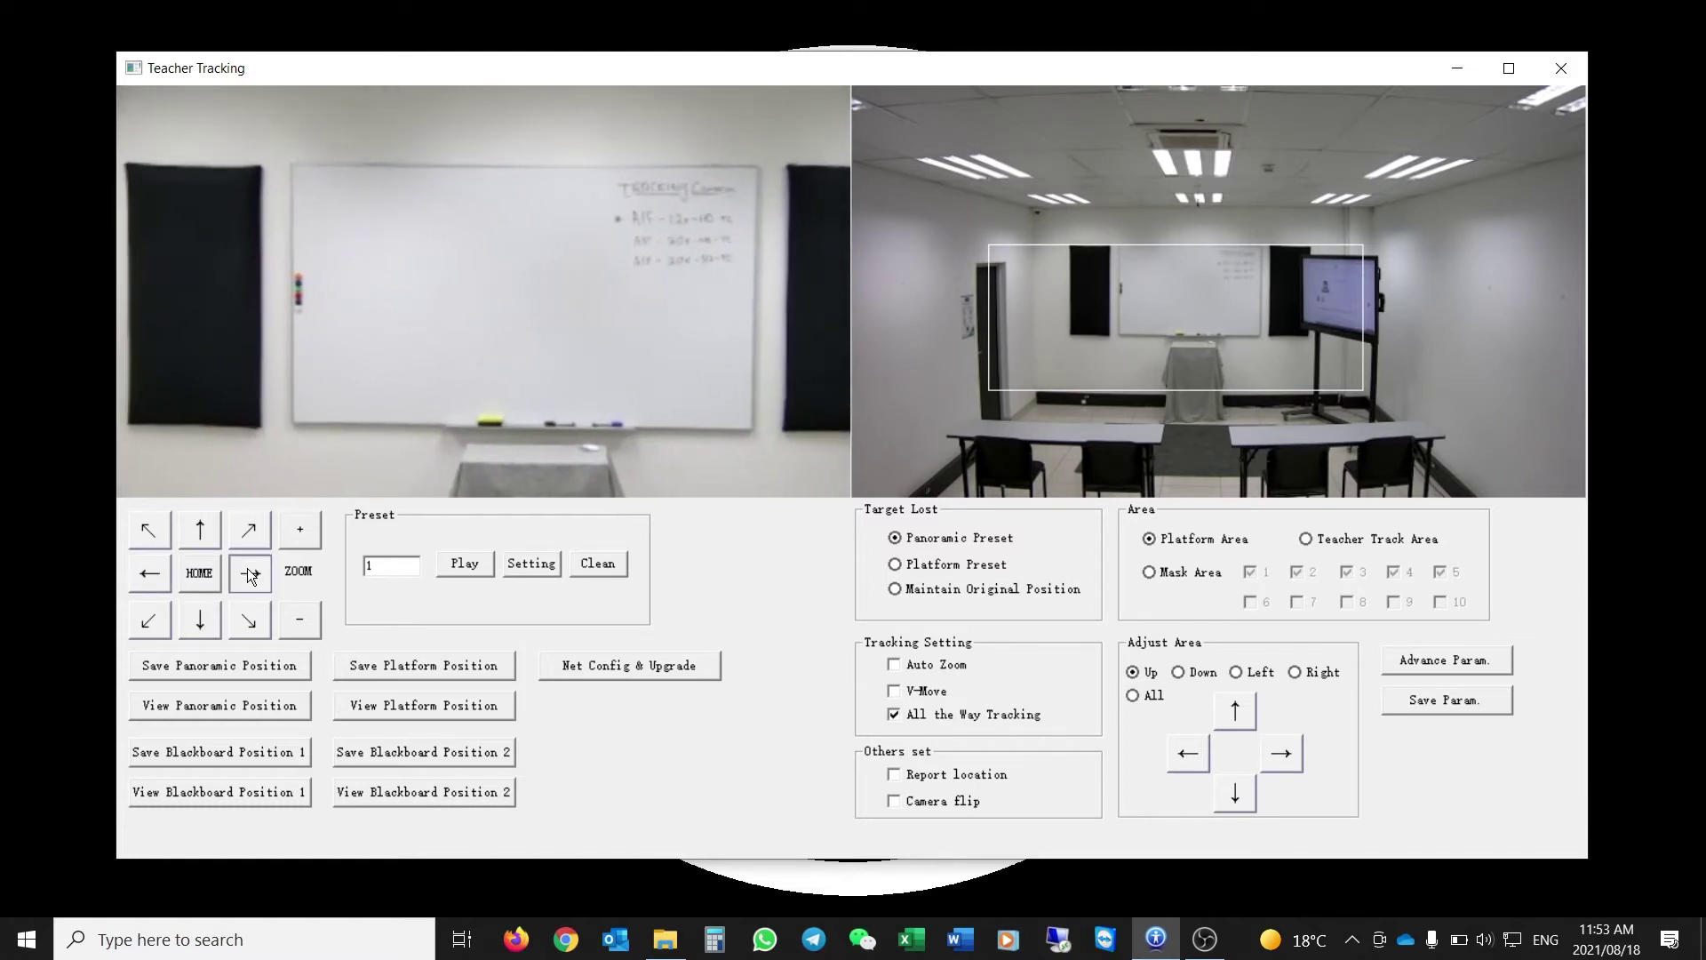
left_click(307, 622)
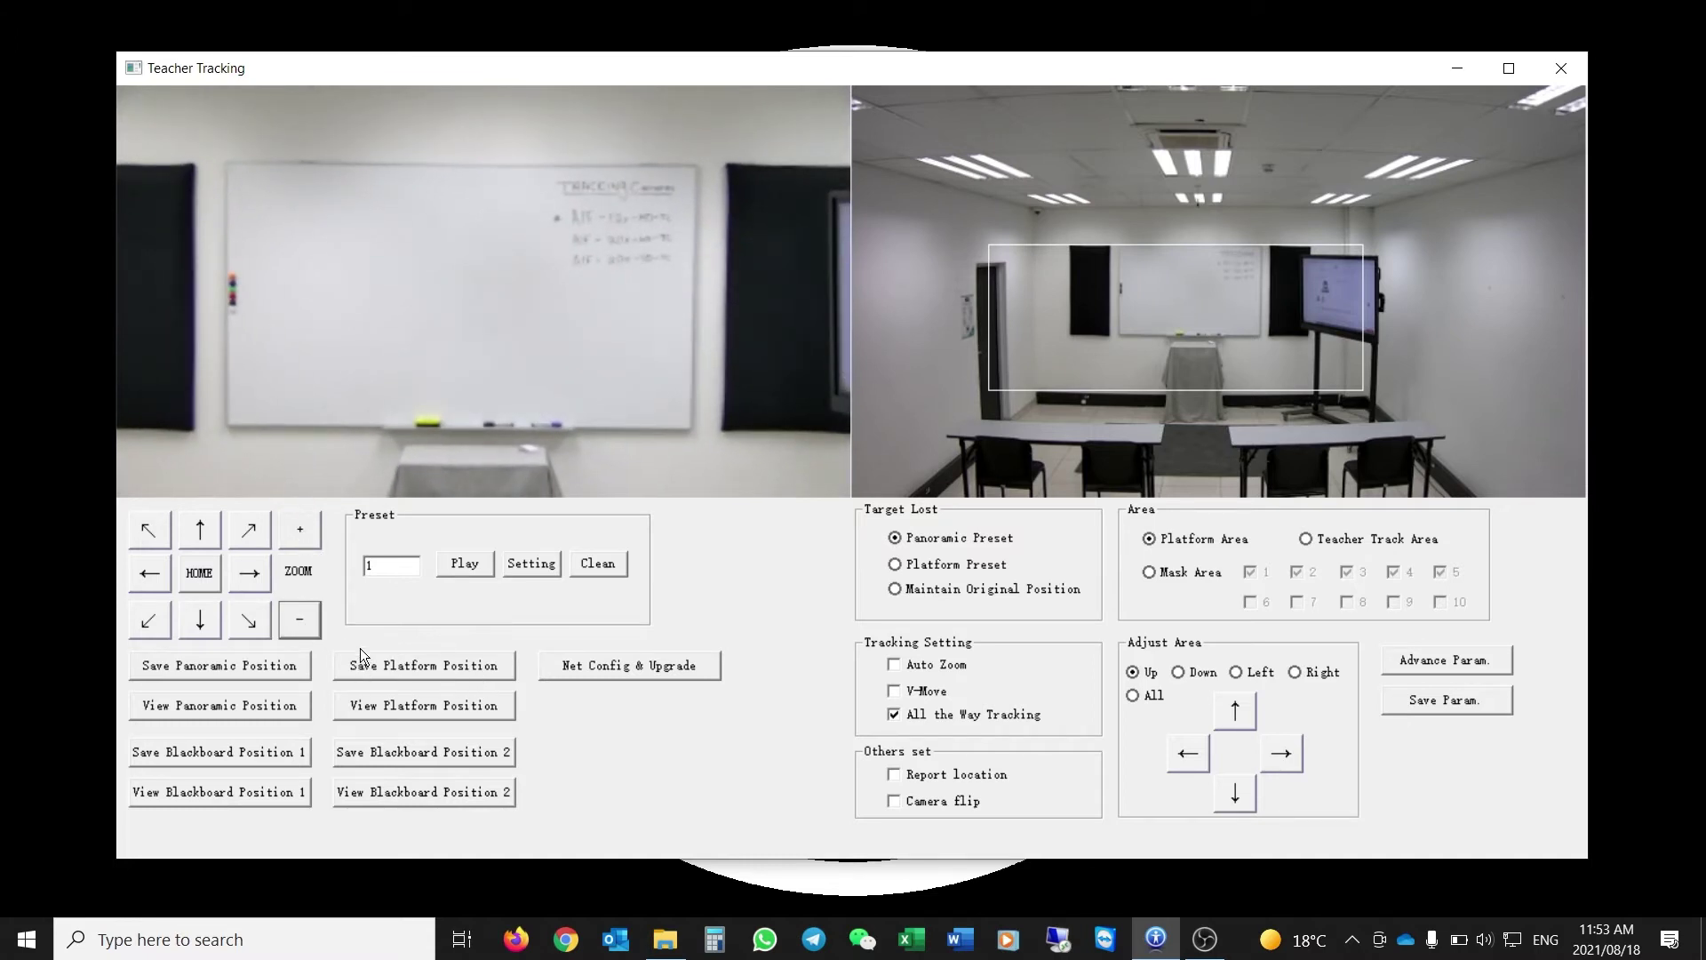
left_click(427, 707)
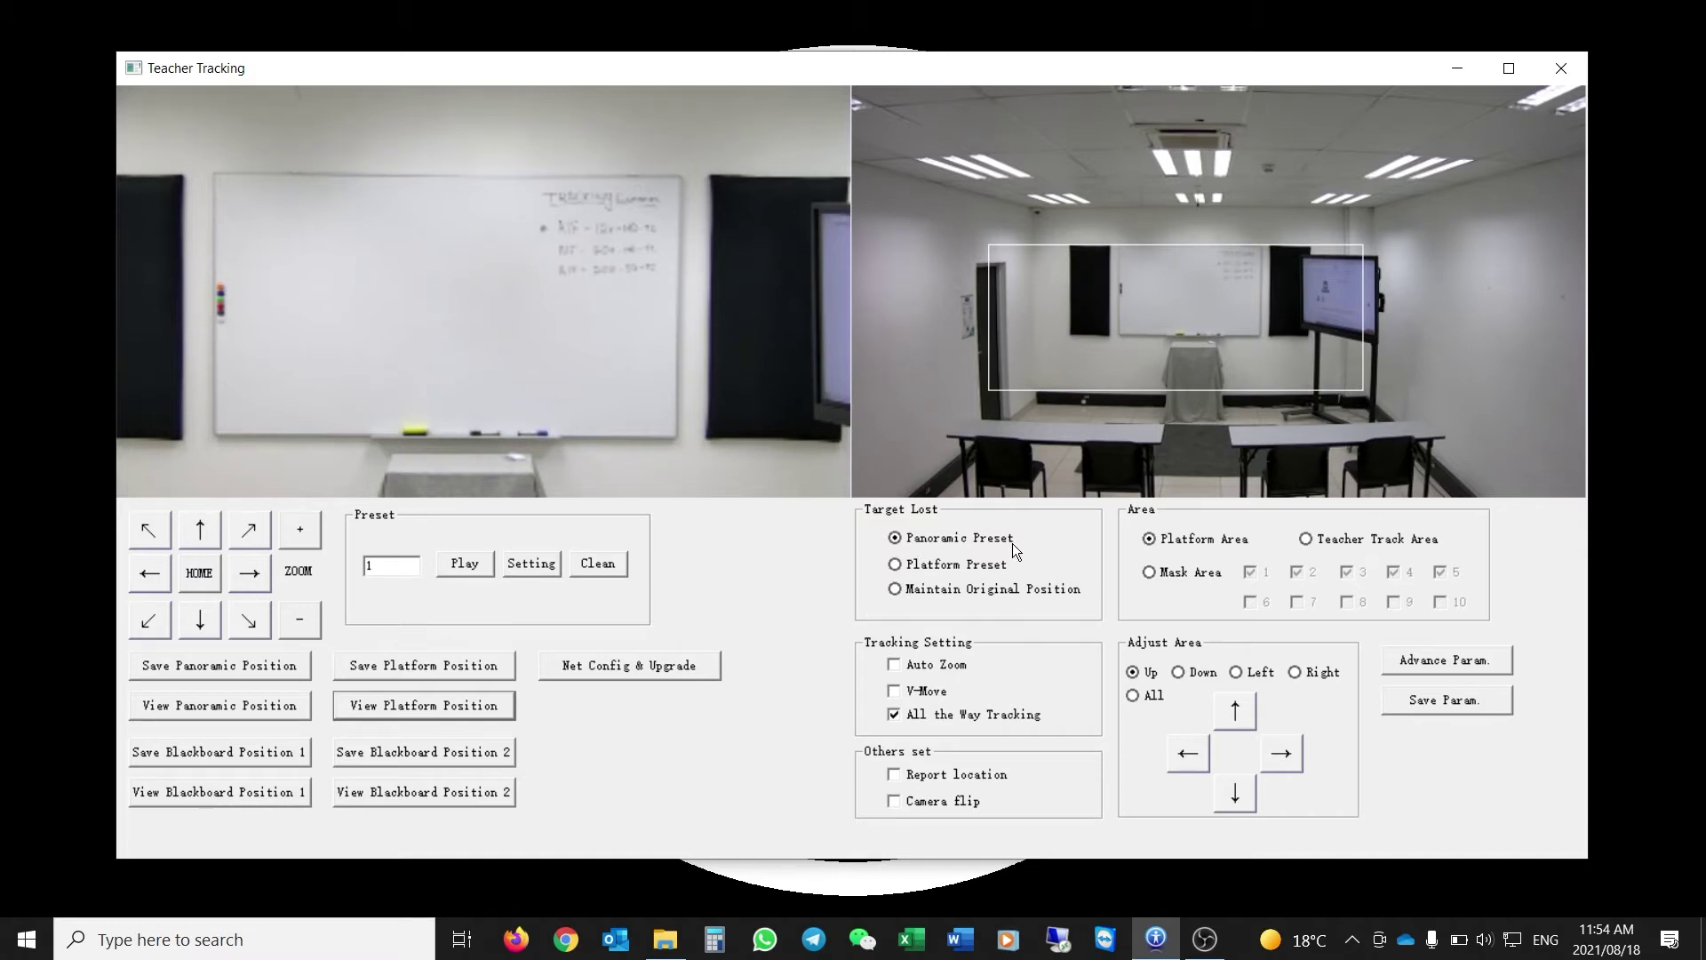
left_click(241, 711)
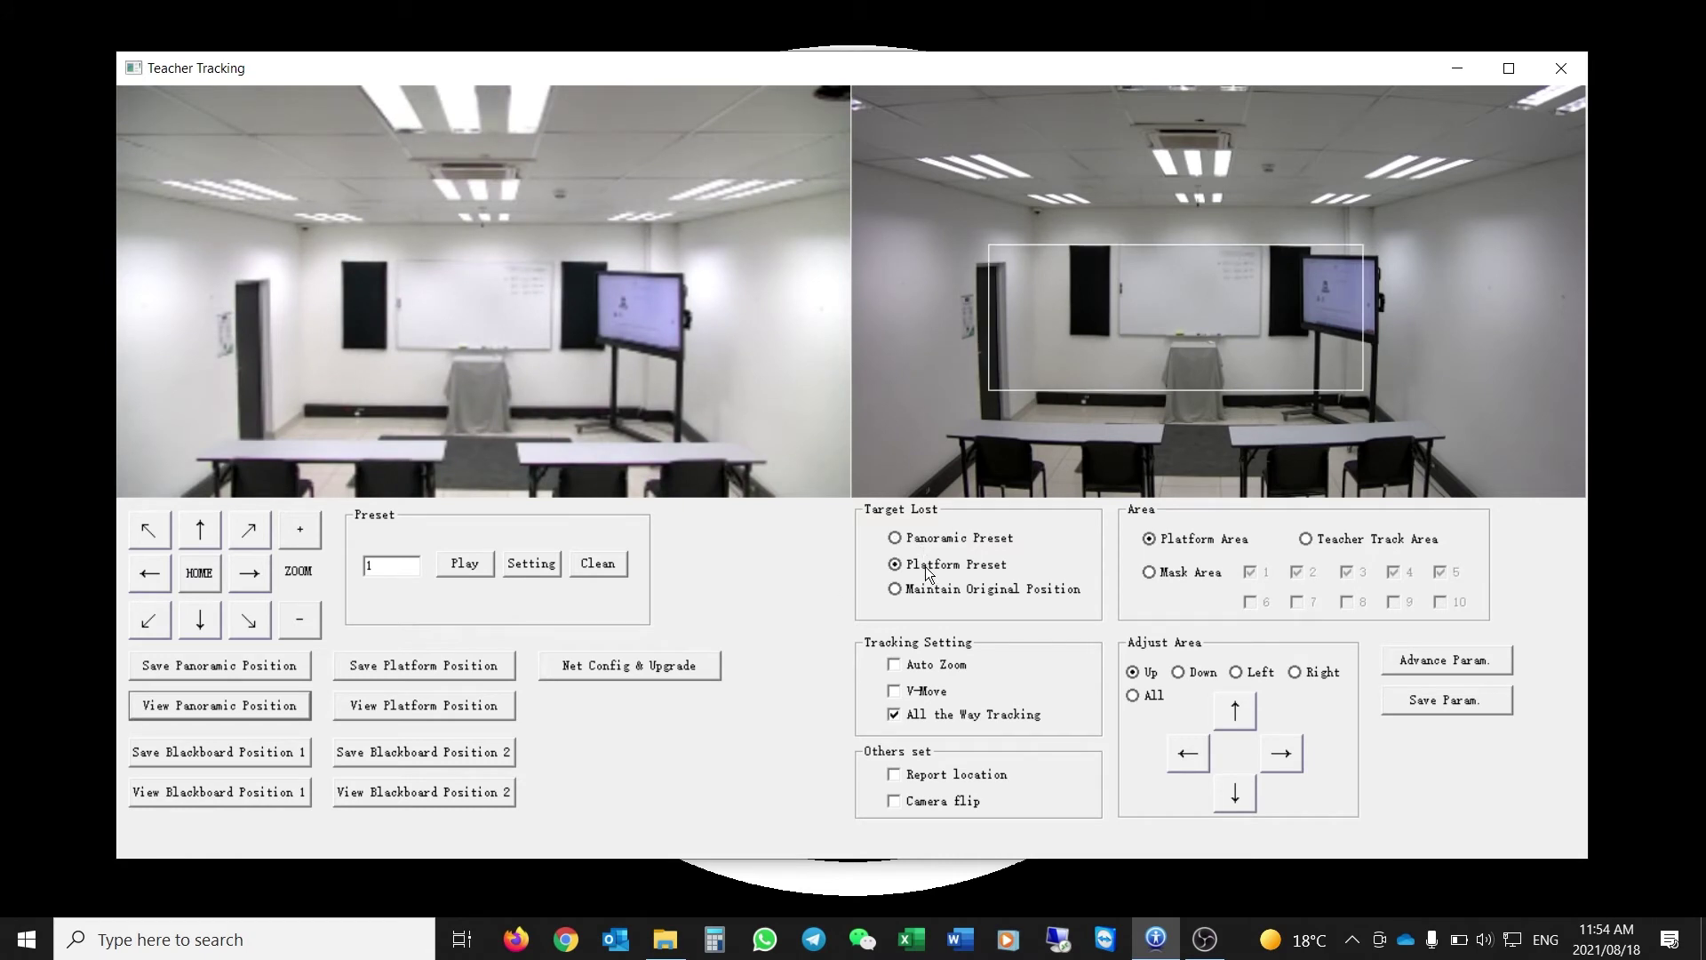
left_click(444, 710)
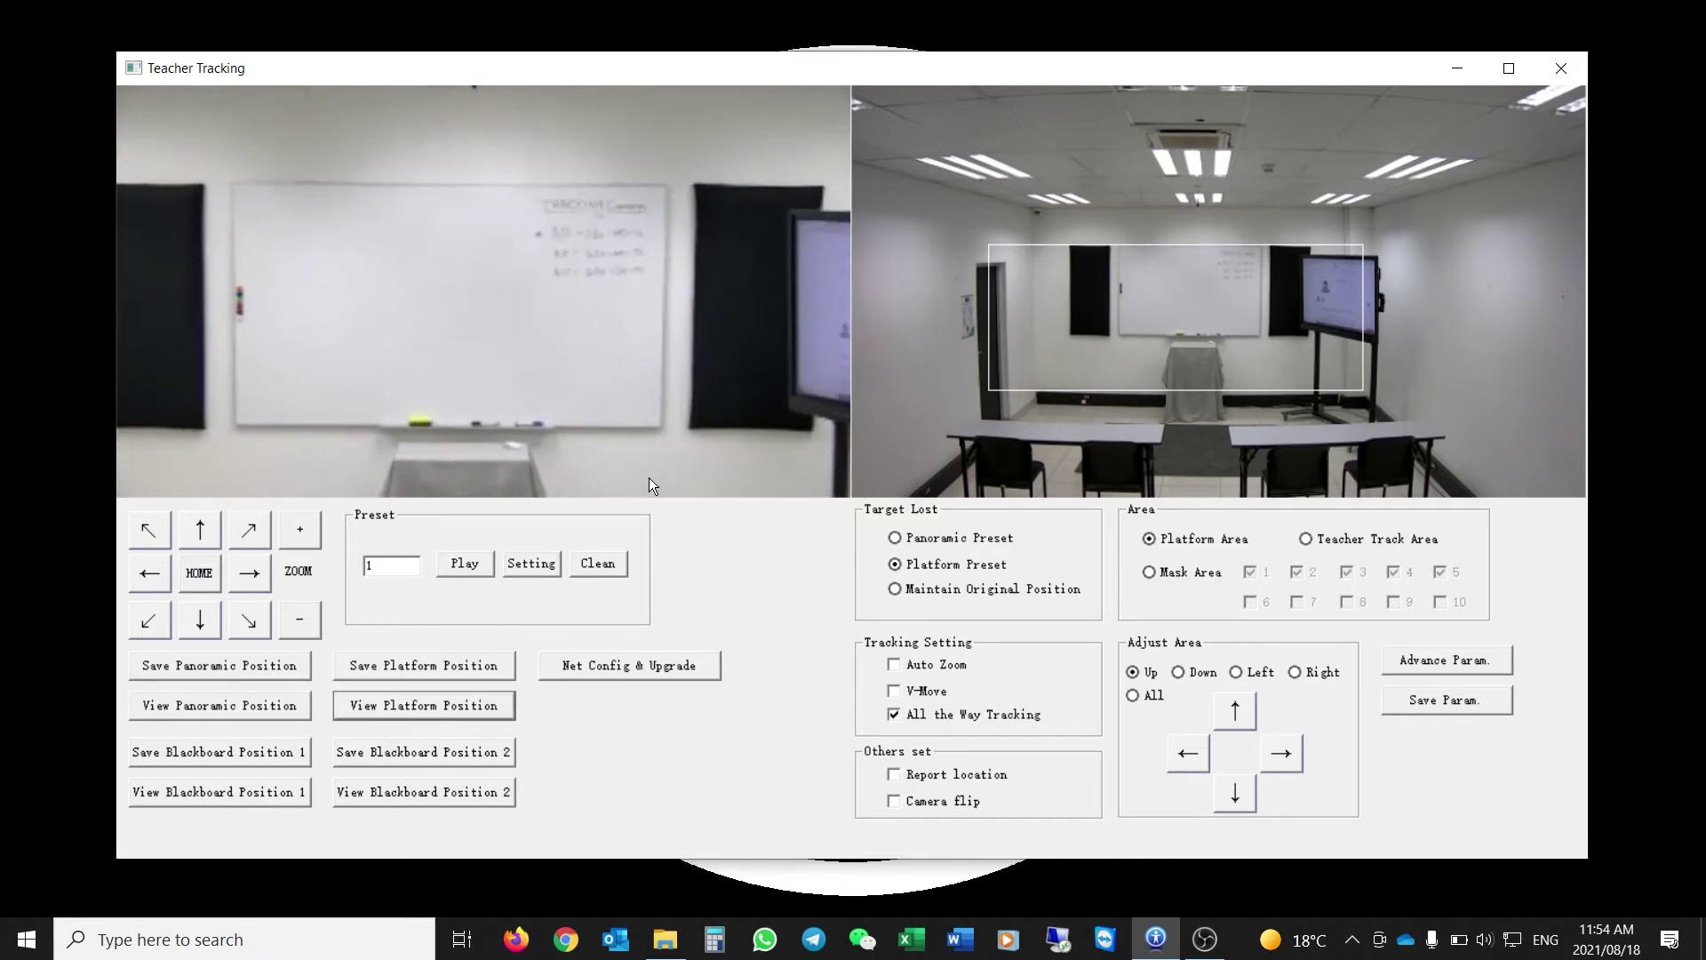
left_click(917, 593)
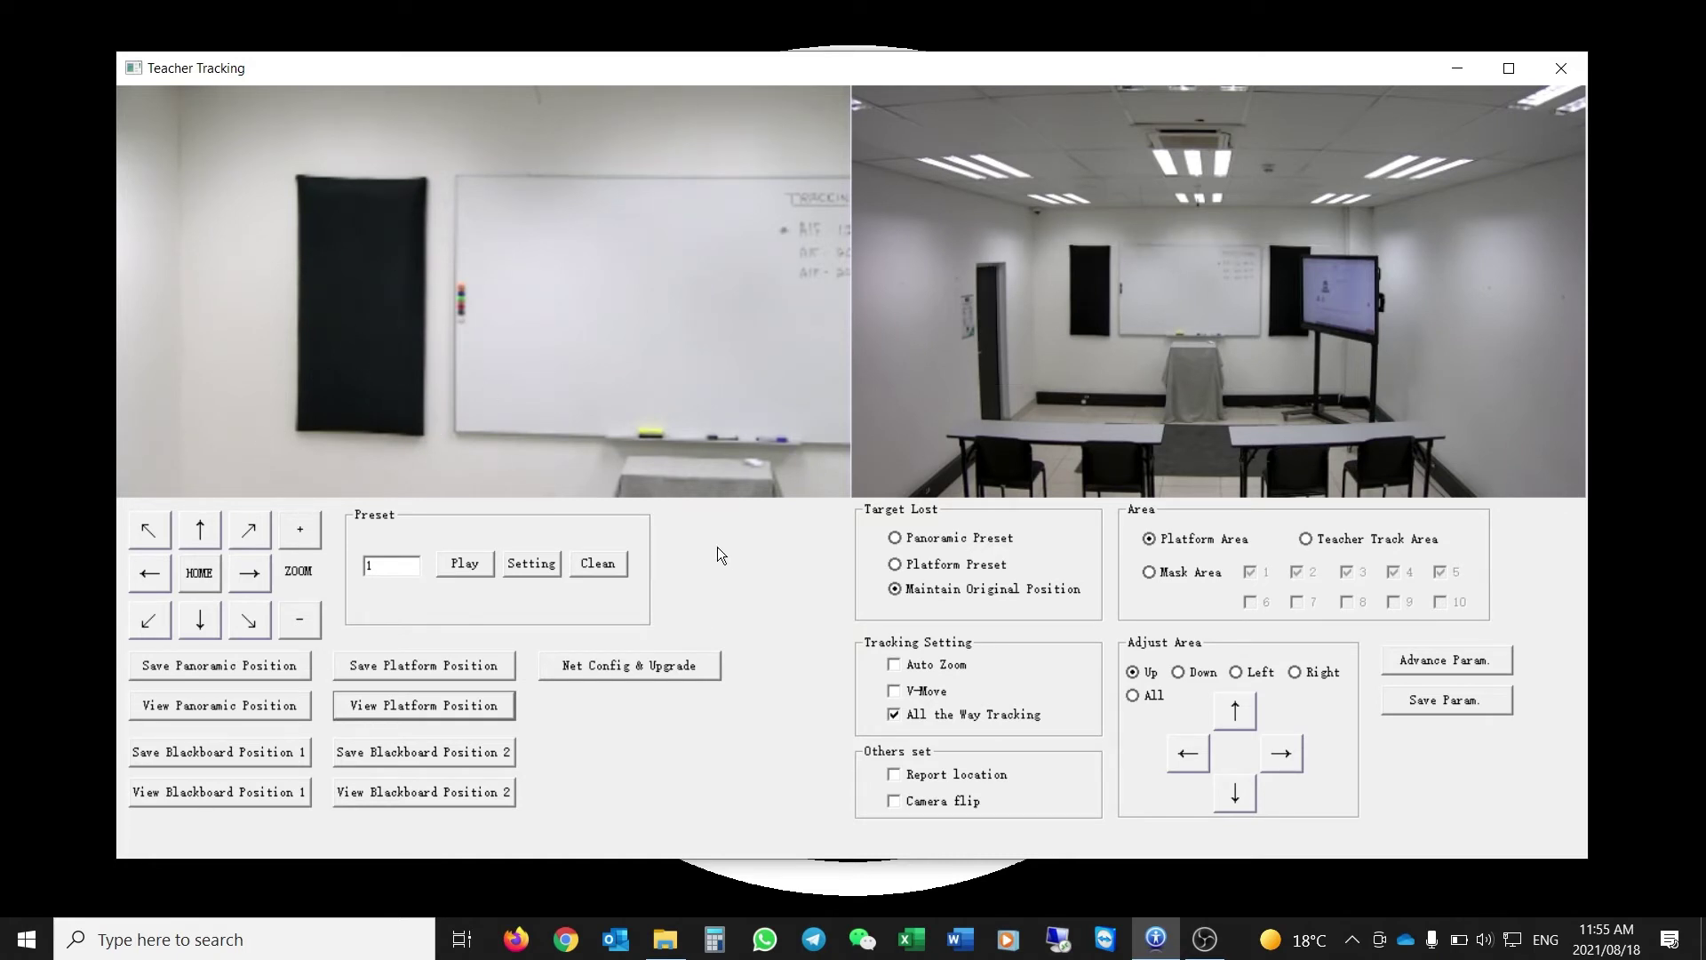
left_click(215, 709)
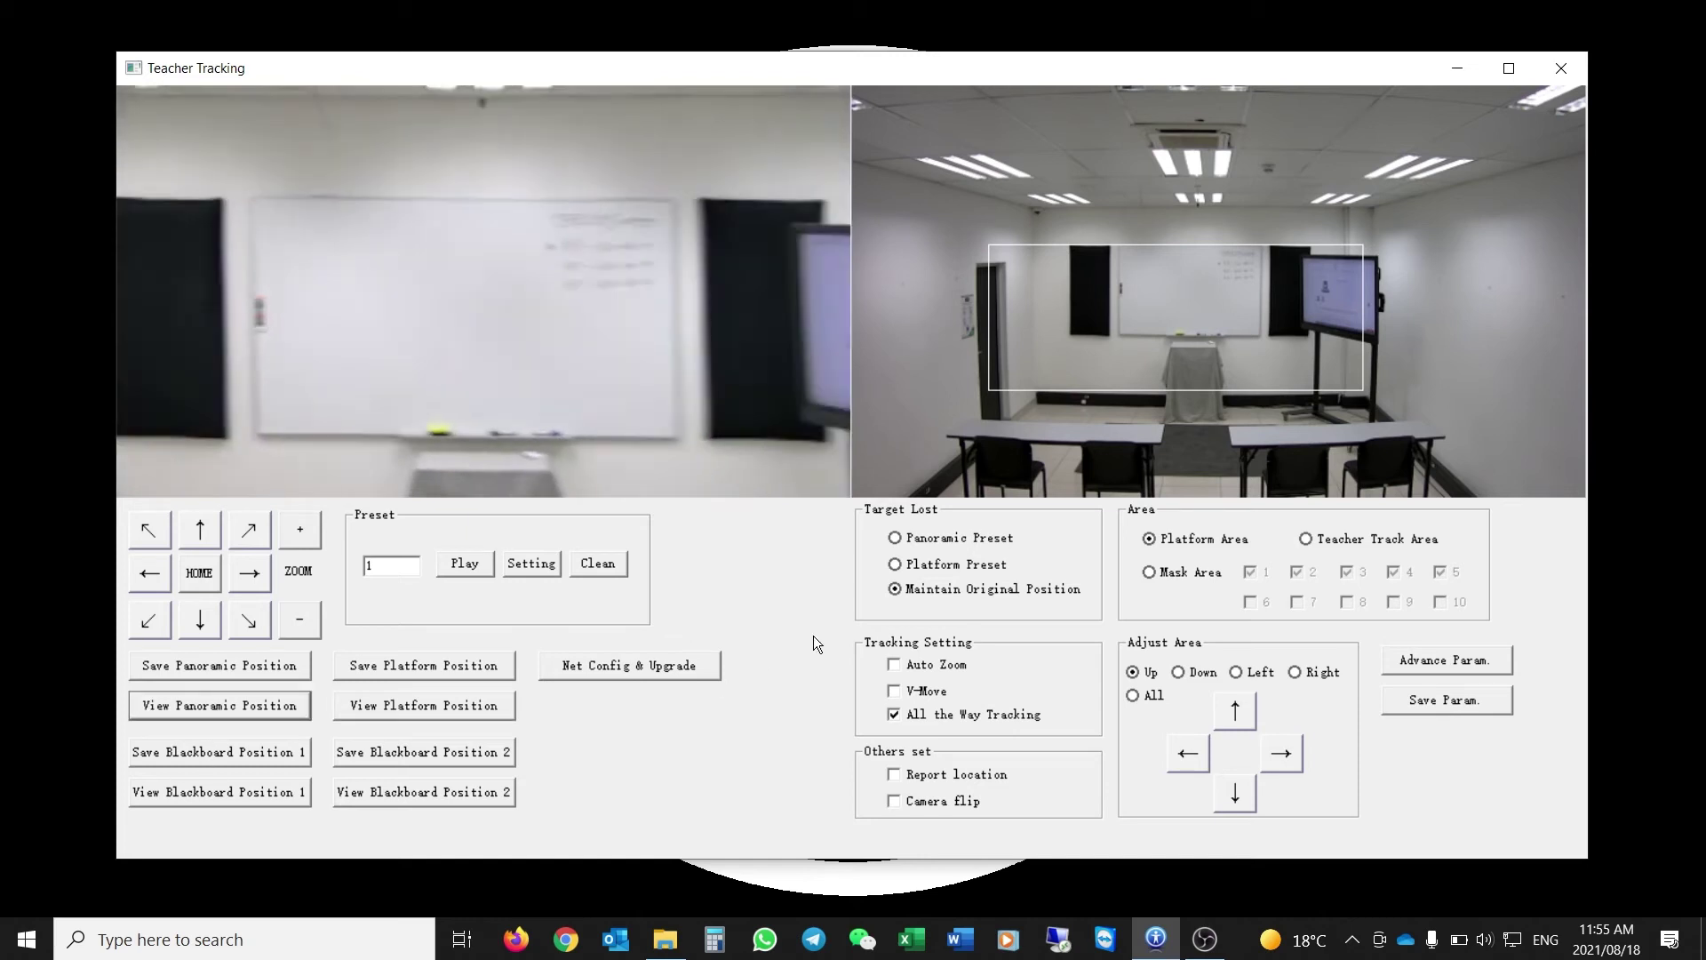
left_click(915, 537)
left_click(479, 699)
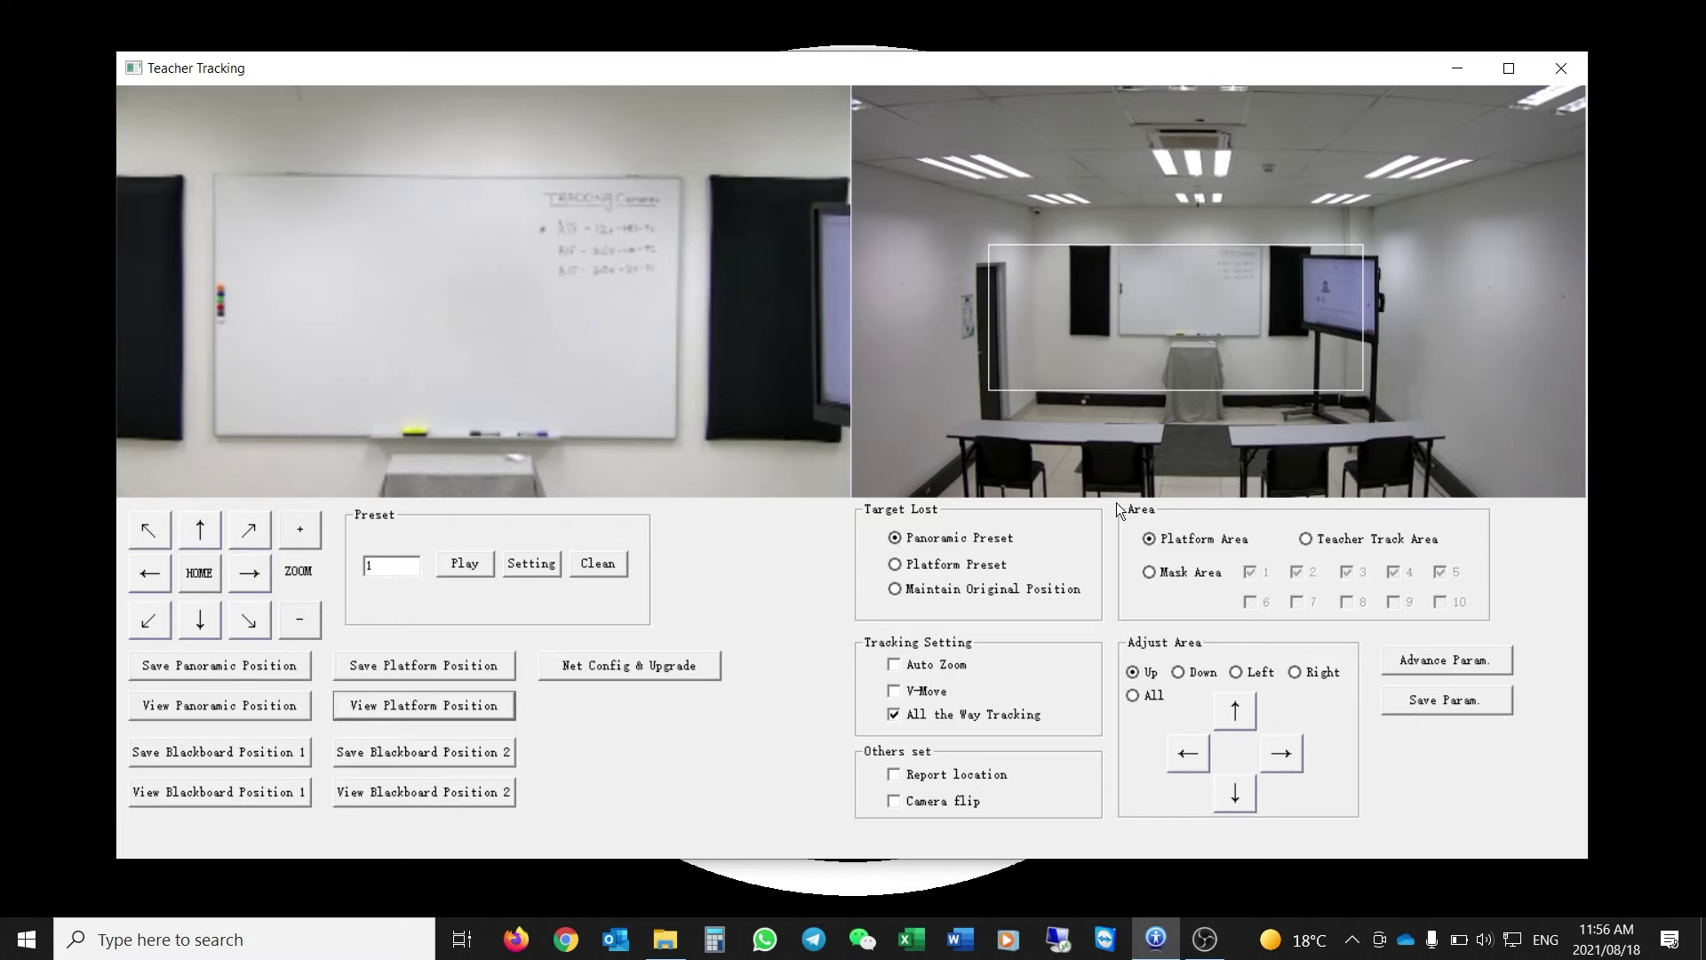
Draw the platform area box in the panoramic view, resizing it to cover whiteboard and lectern
left_click_drag(1031, 258, 1348, 381)
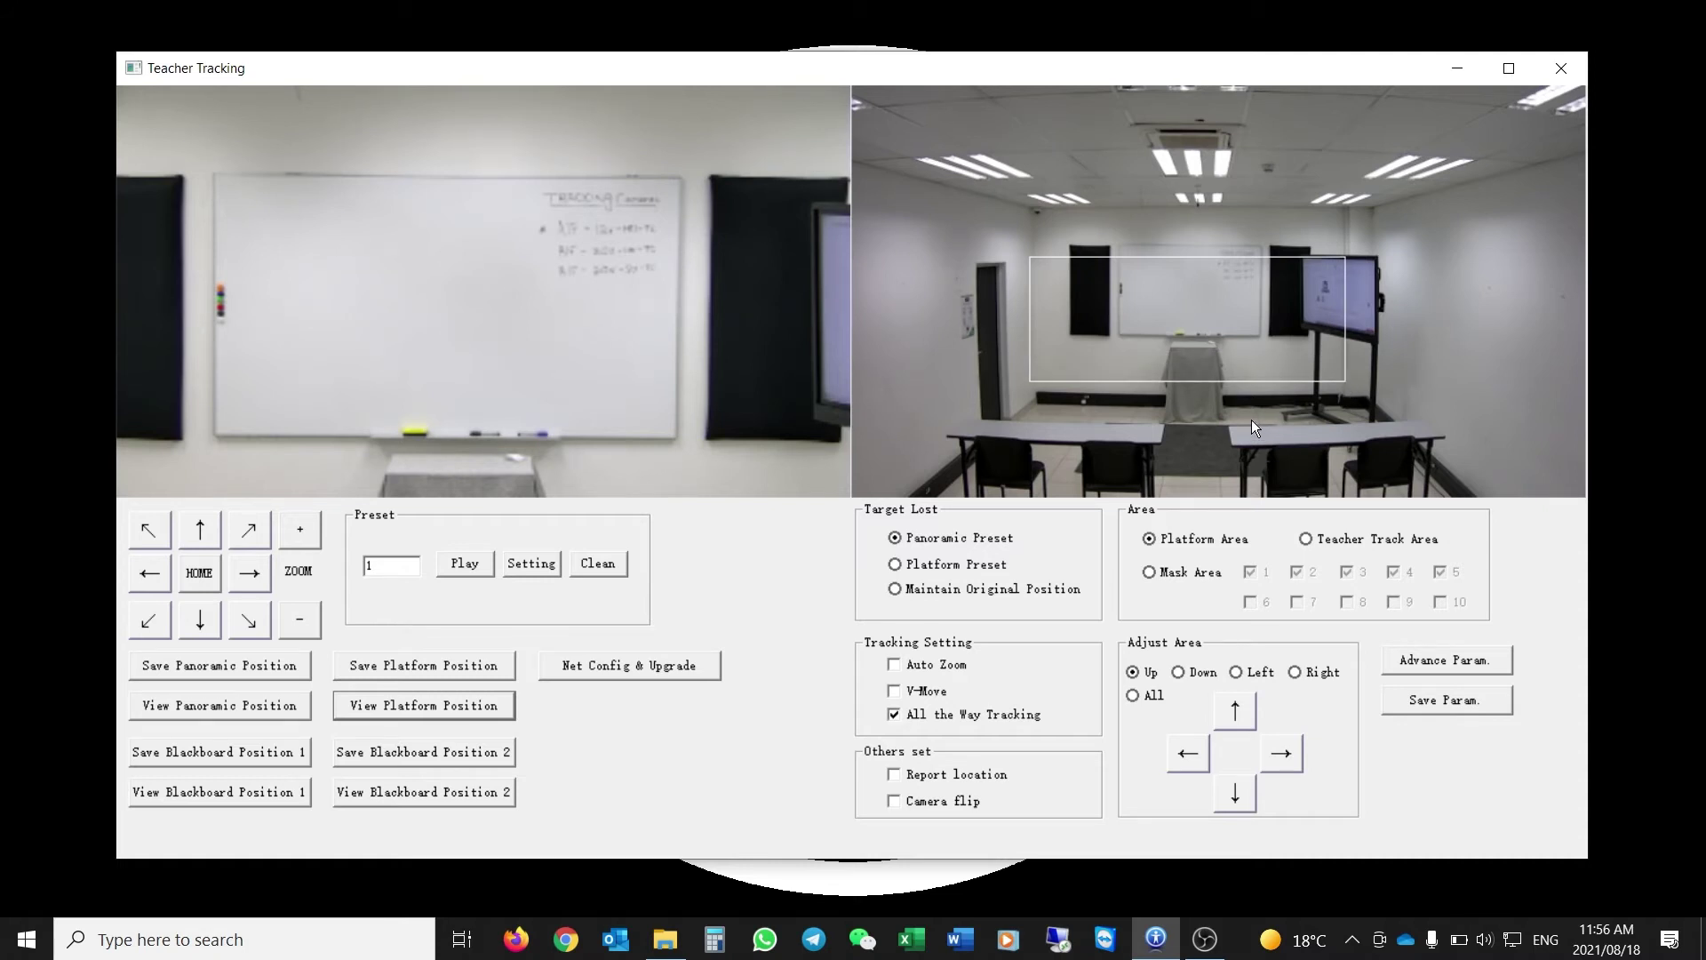
left_click_drag(959, 245, 1443, 399)
left_click_drag(1057, 272, 1330, 372)
left_click_drag(1019, 258, 1344, 378)
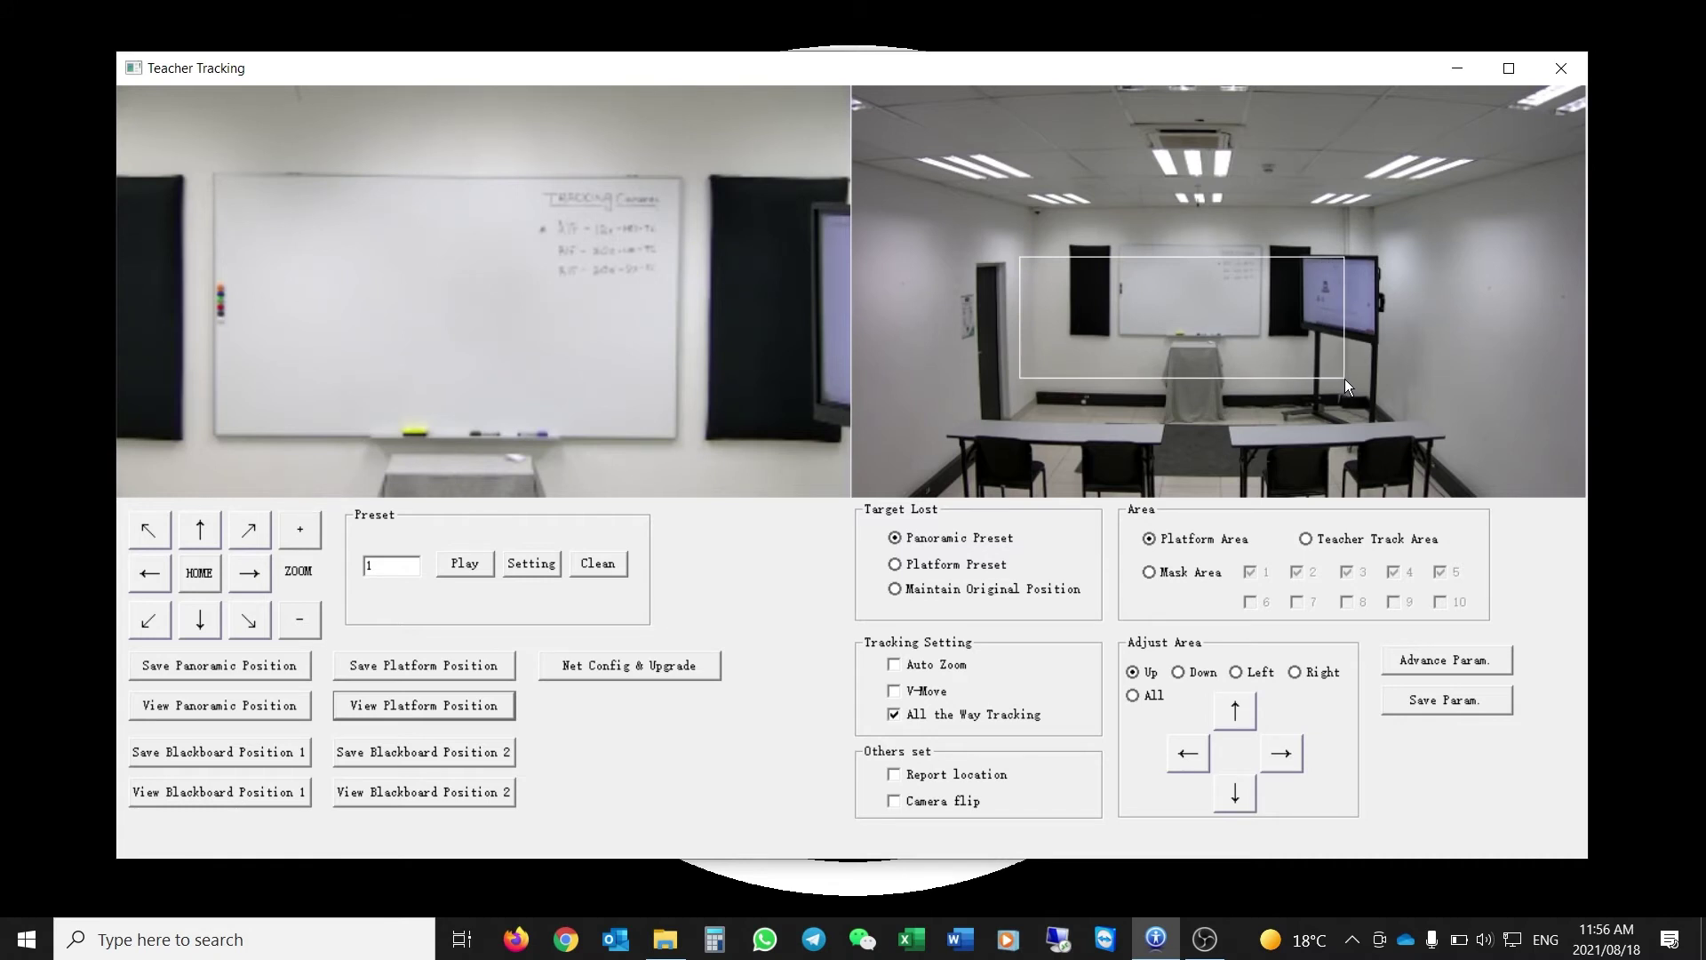
left_click_drag(1019, 241, 1342, 377)
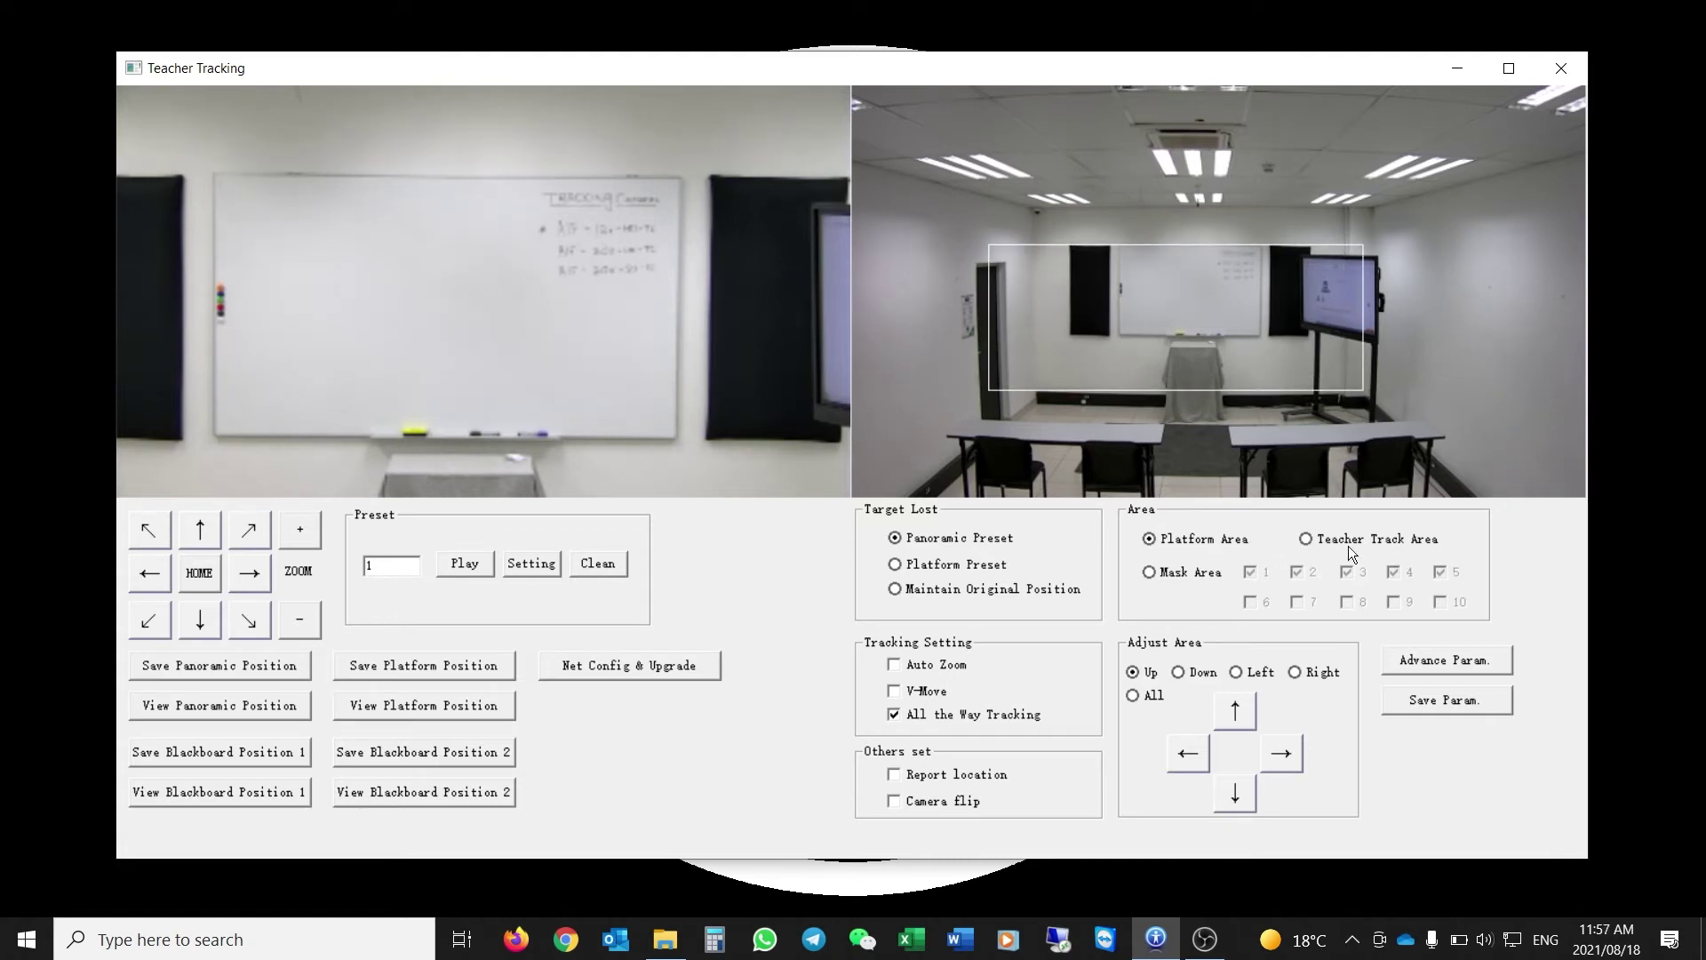
Select Teacher Track Area and draw a red outline around the whiteboard and TV
left_click(1308, 540)
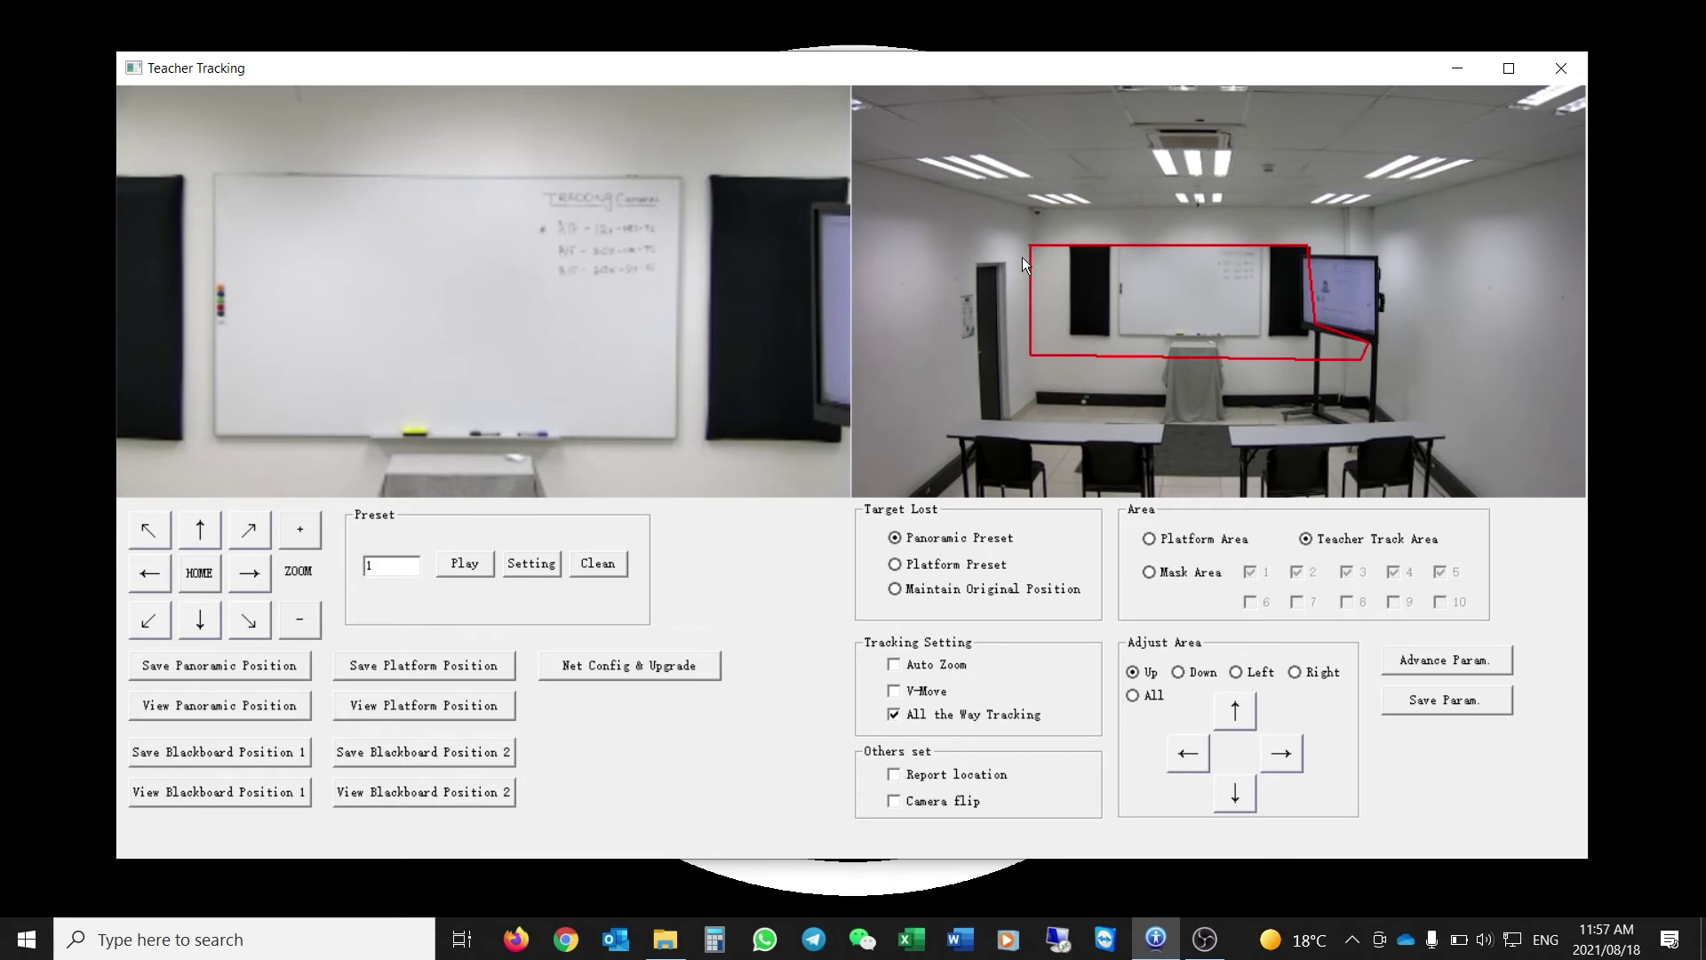
left_click(1167, 539)
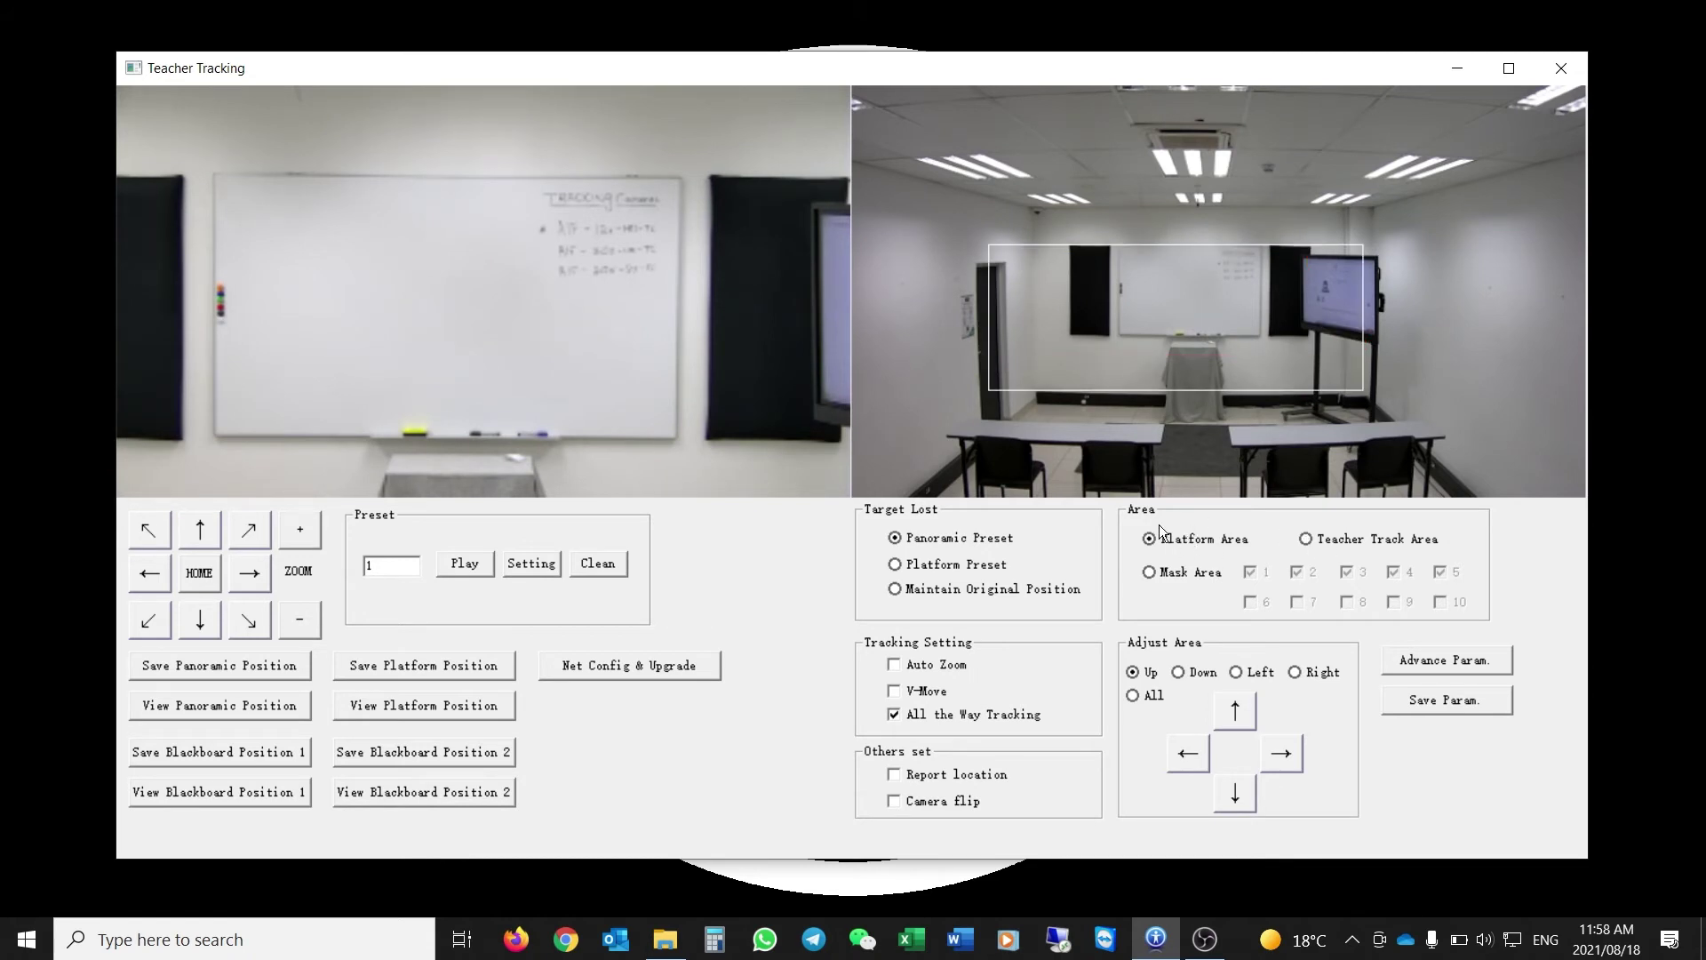
left_click(1349, 540)
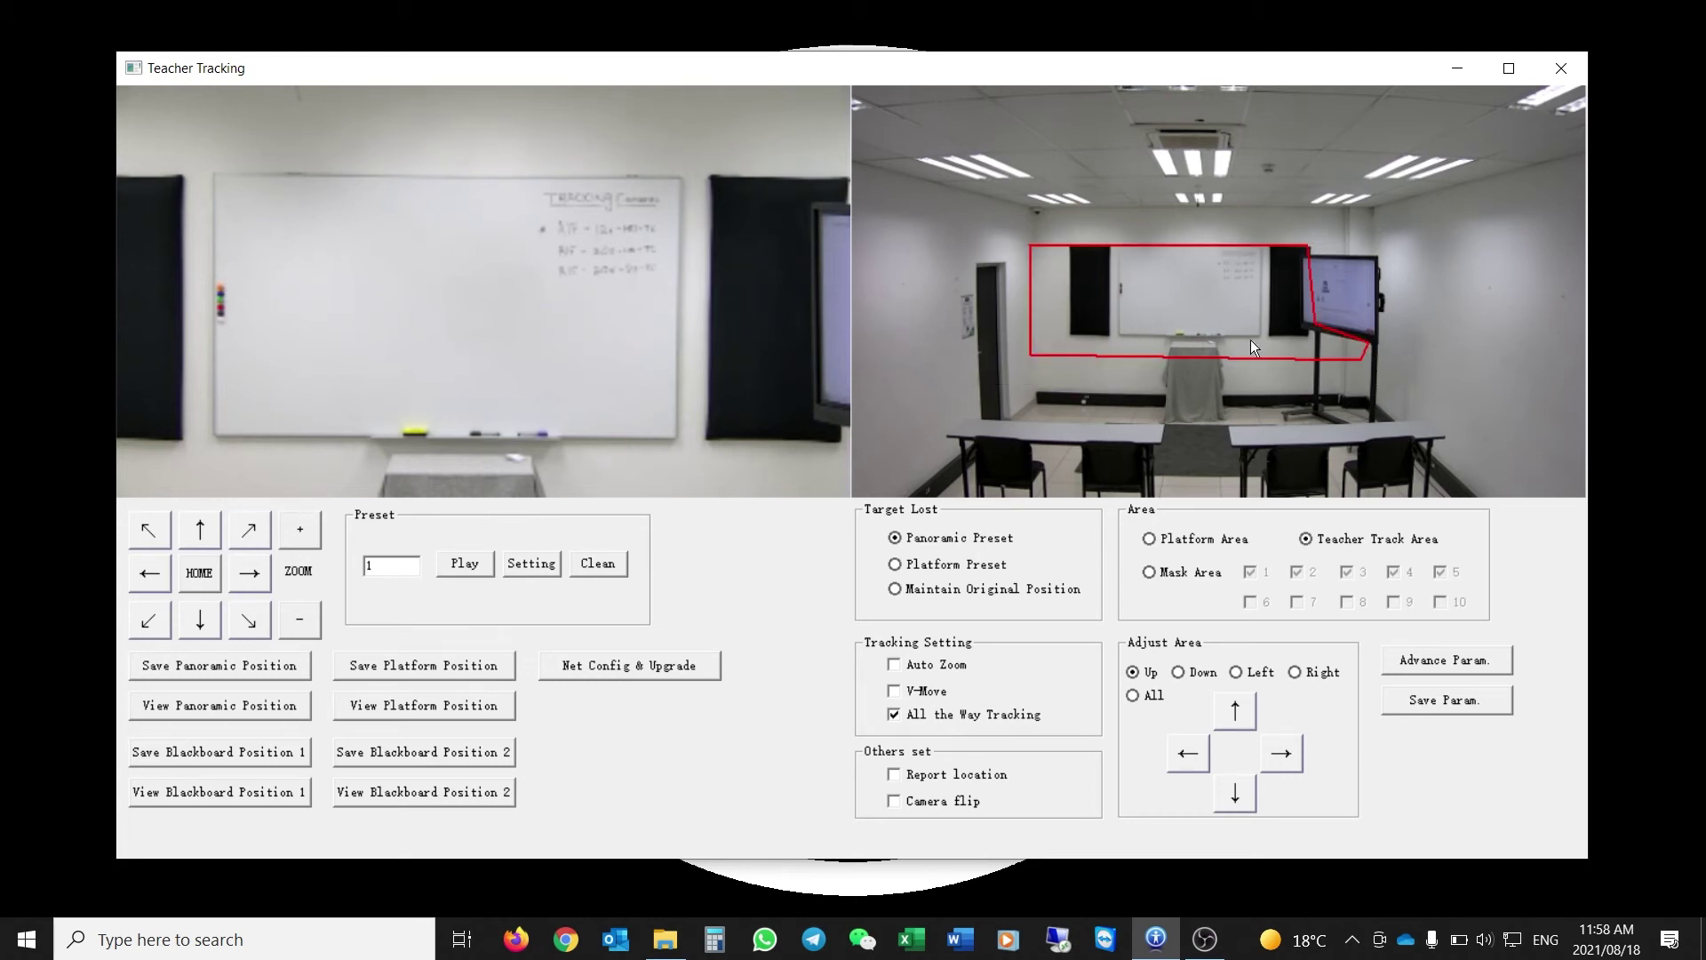
left_click_drag(1030, 245, 1094, 245)
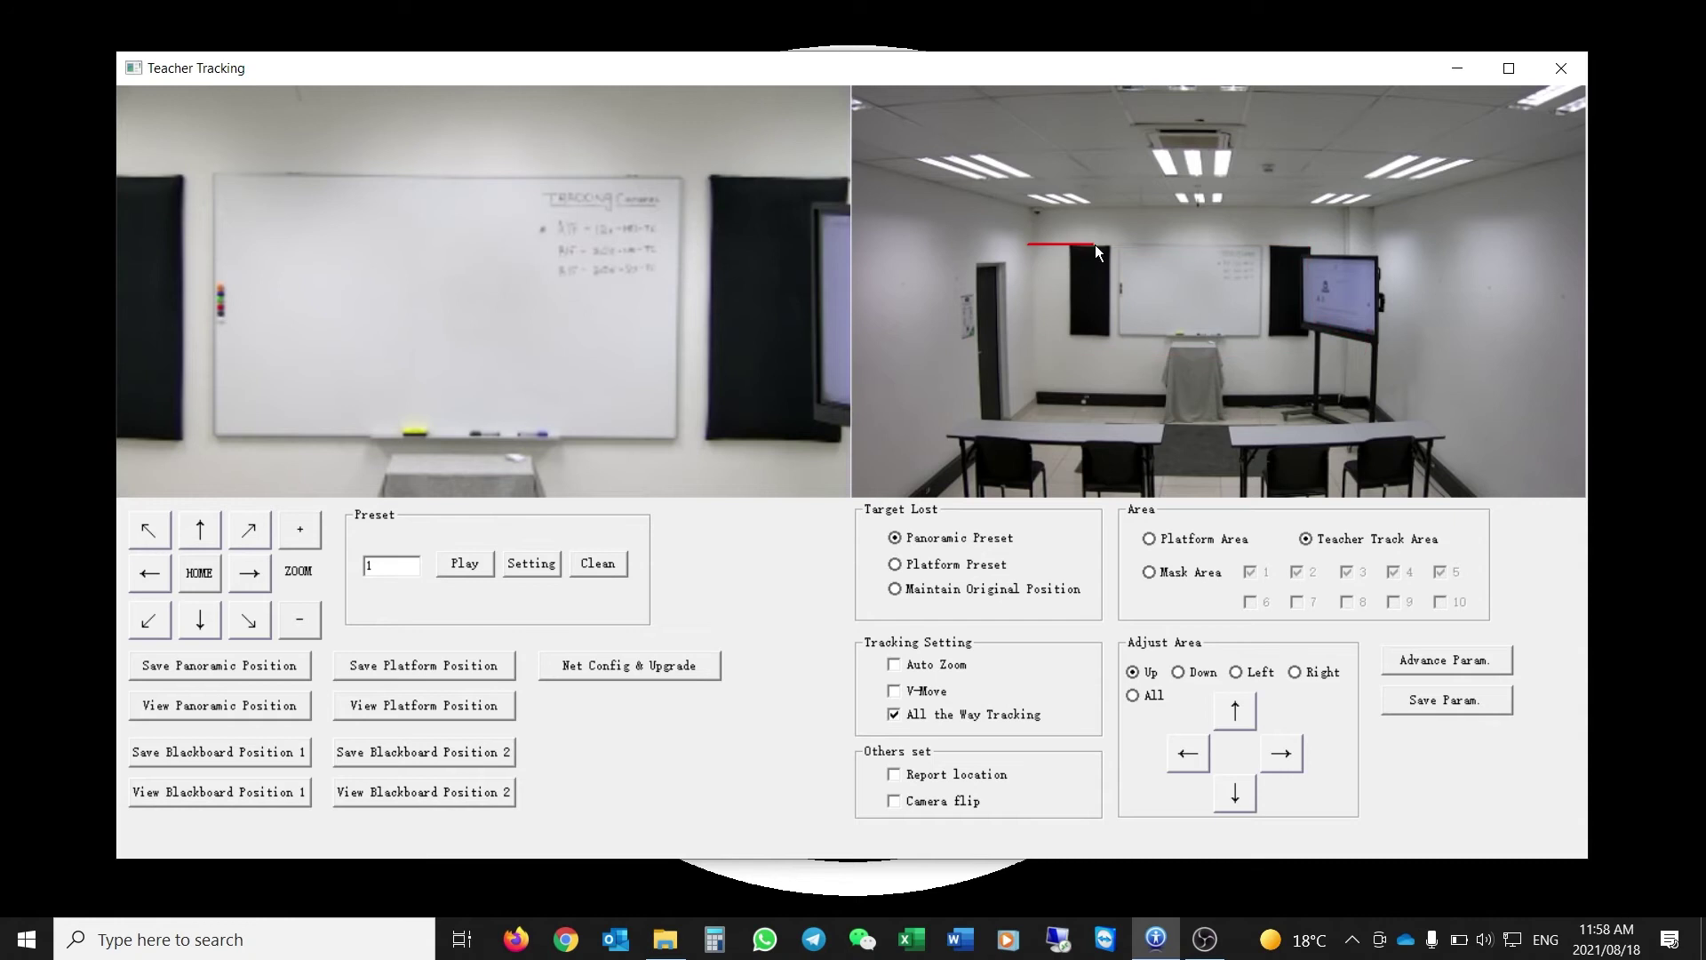
left_click_drag(1293, 245, 1300, 247)
mouse_move(1374, 349)
left_mouse_down()
mouse_move(1032, 359)
mouse_move(1029, 260)
left_mouse_up()
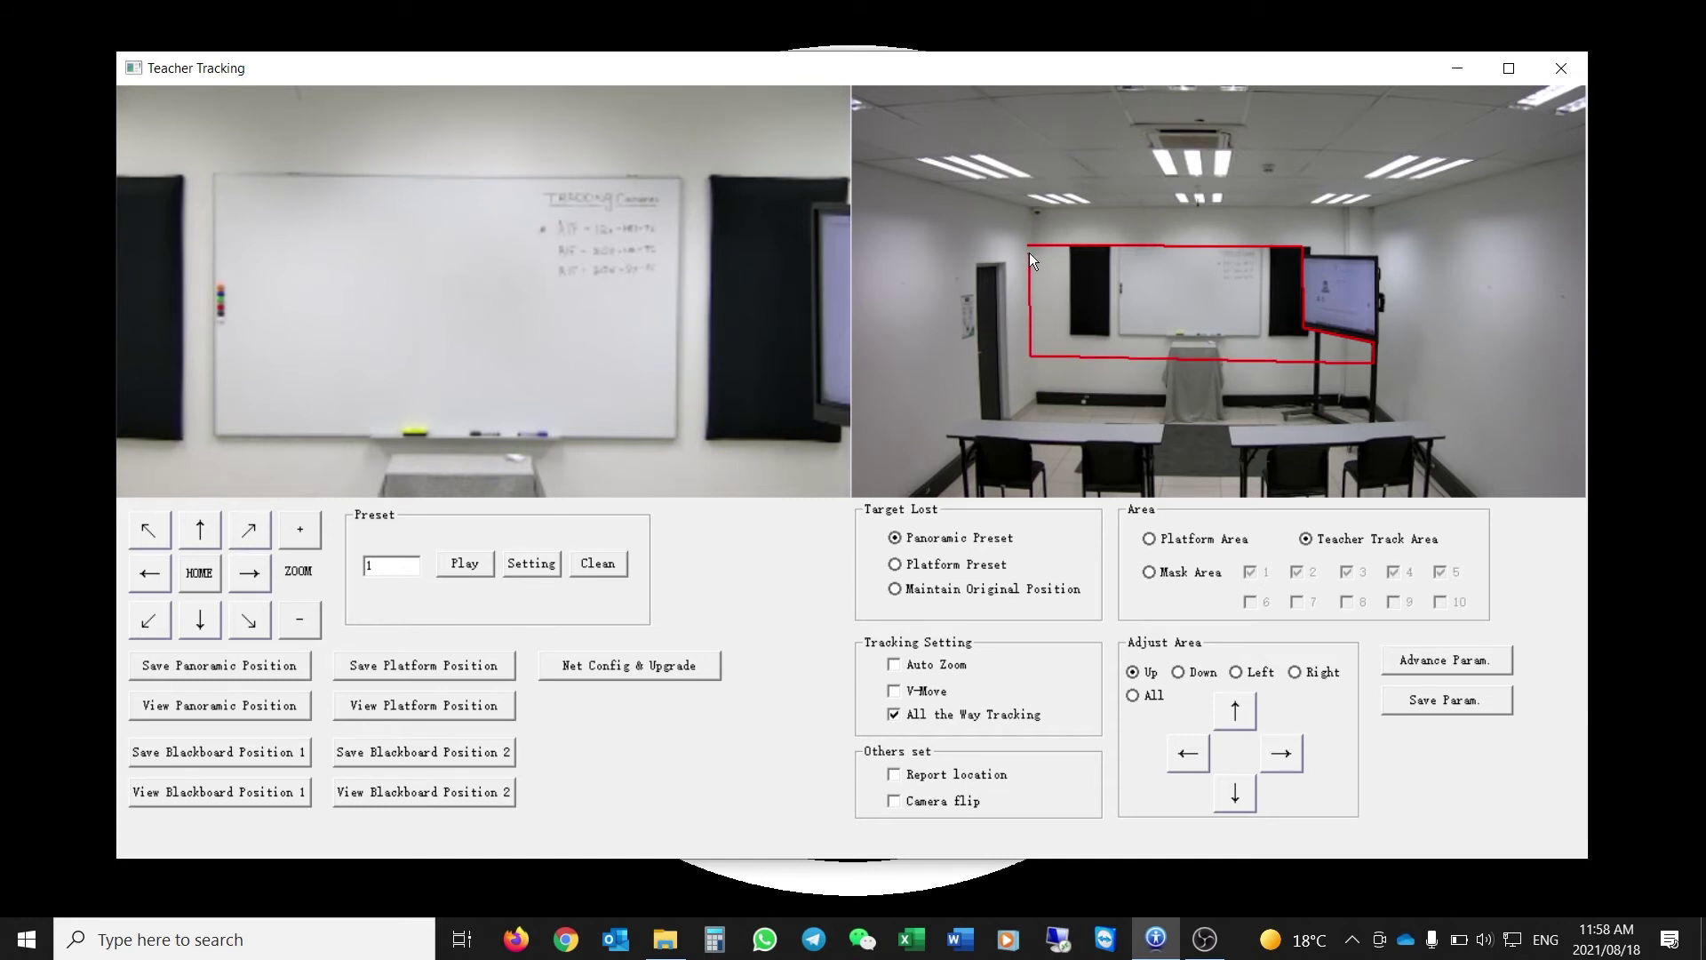